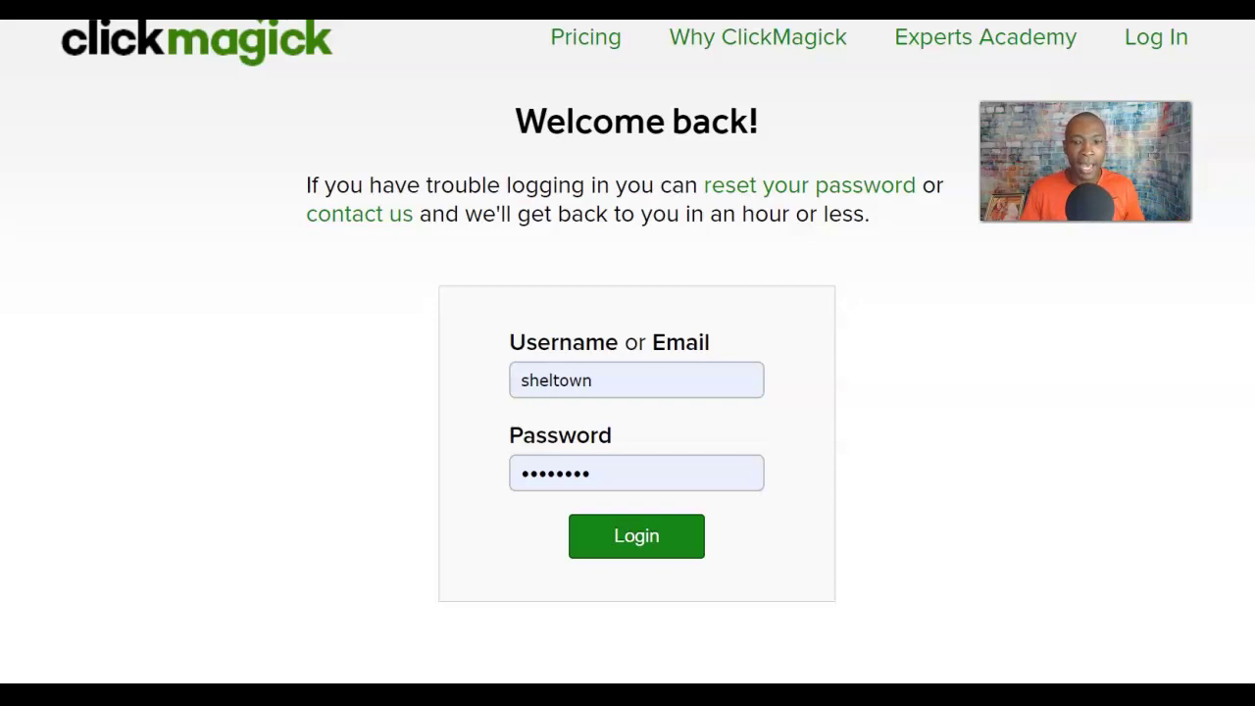
Log in to the ClickMagick account and go to the Tracking Links list.
{"action": "left_click", "coordinate": [532, 383]}
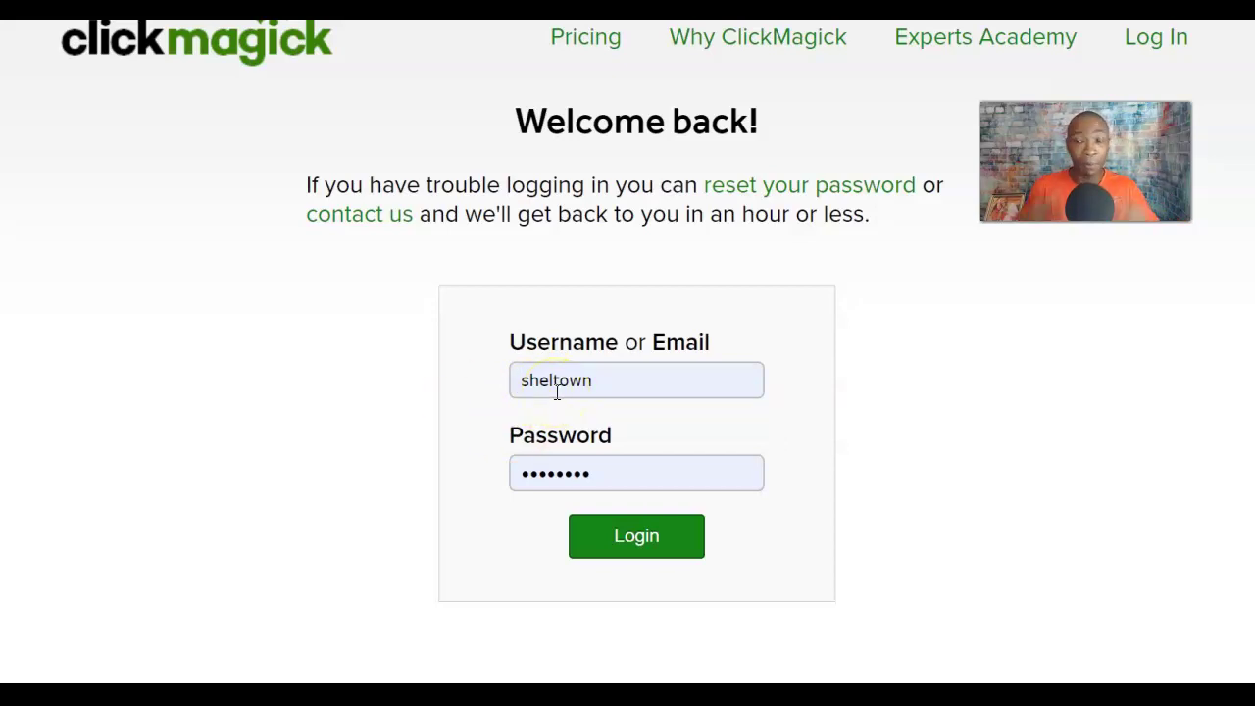
{"action": "left_click", "coordinate": [639, 540]}
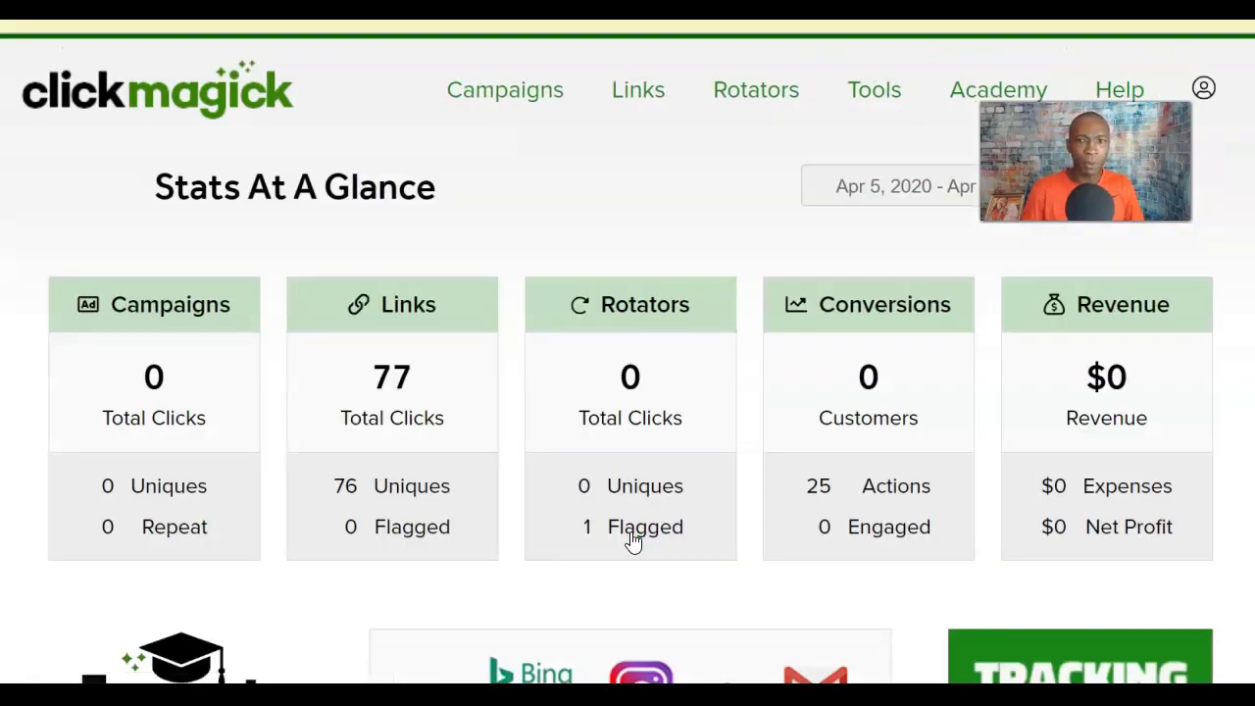
{"action": "left_click", "coordinate": [767, 215]}
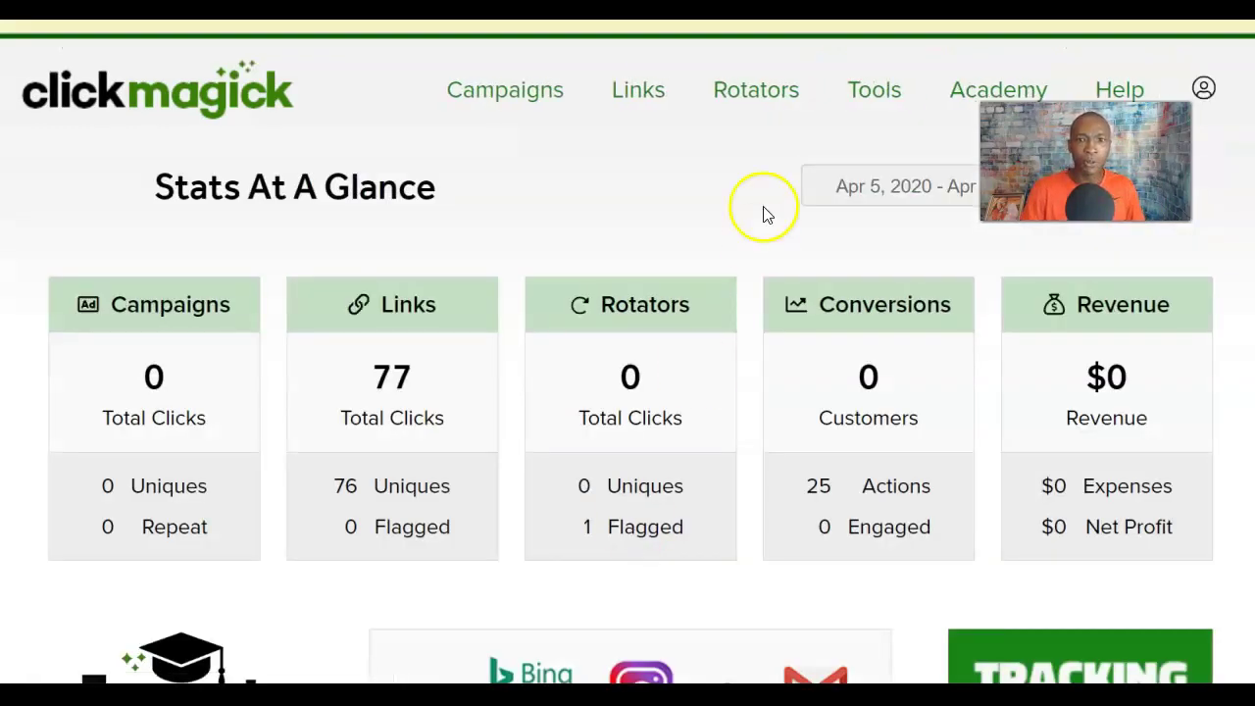
{"action": "left_click", "coordinate": [639, 90]}
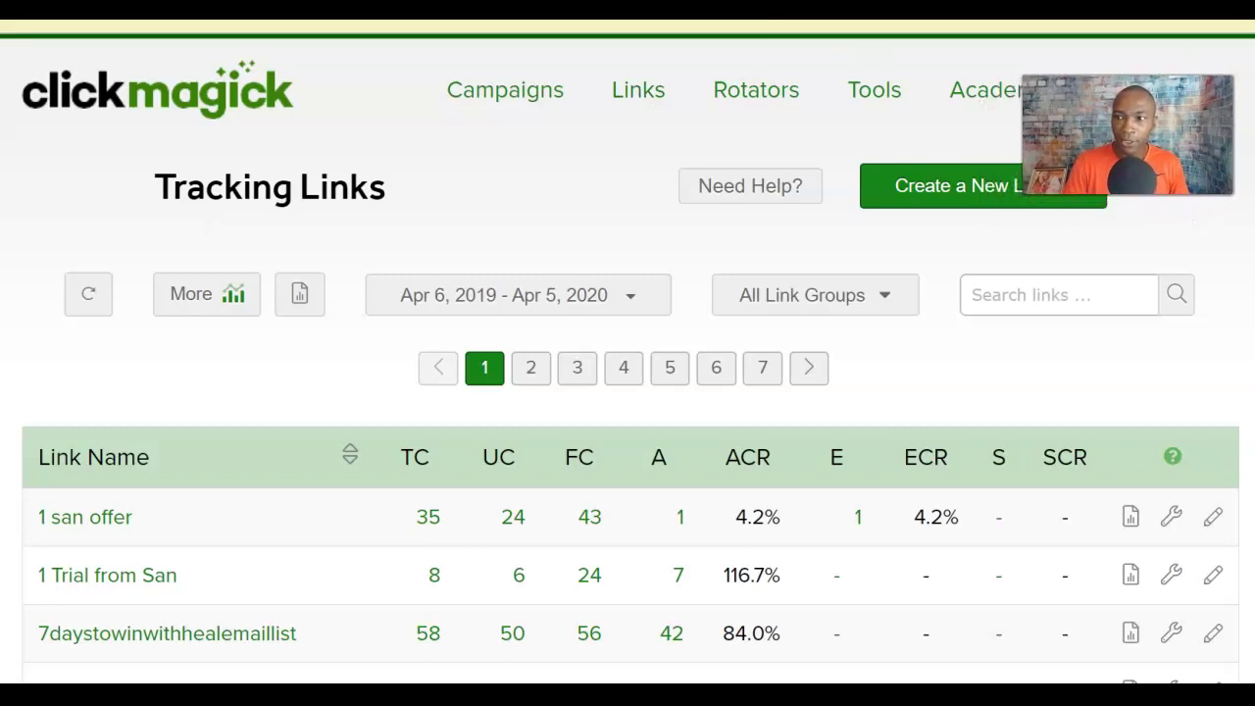
Start a new tracking link with Create a New Link, opening the blank Basic tab.
{"action": "left_click", "coordinate": [938, 190]}
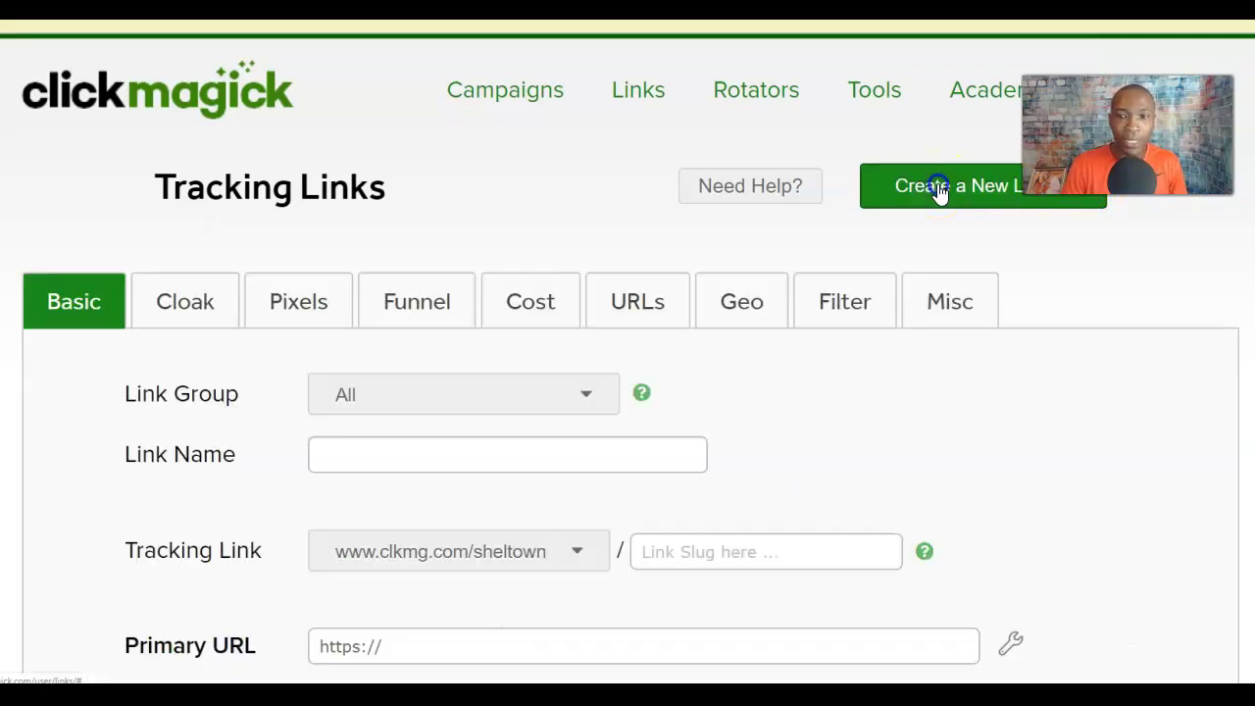
{"action": "left_click", "coordinate": [722, 189]}
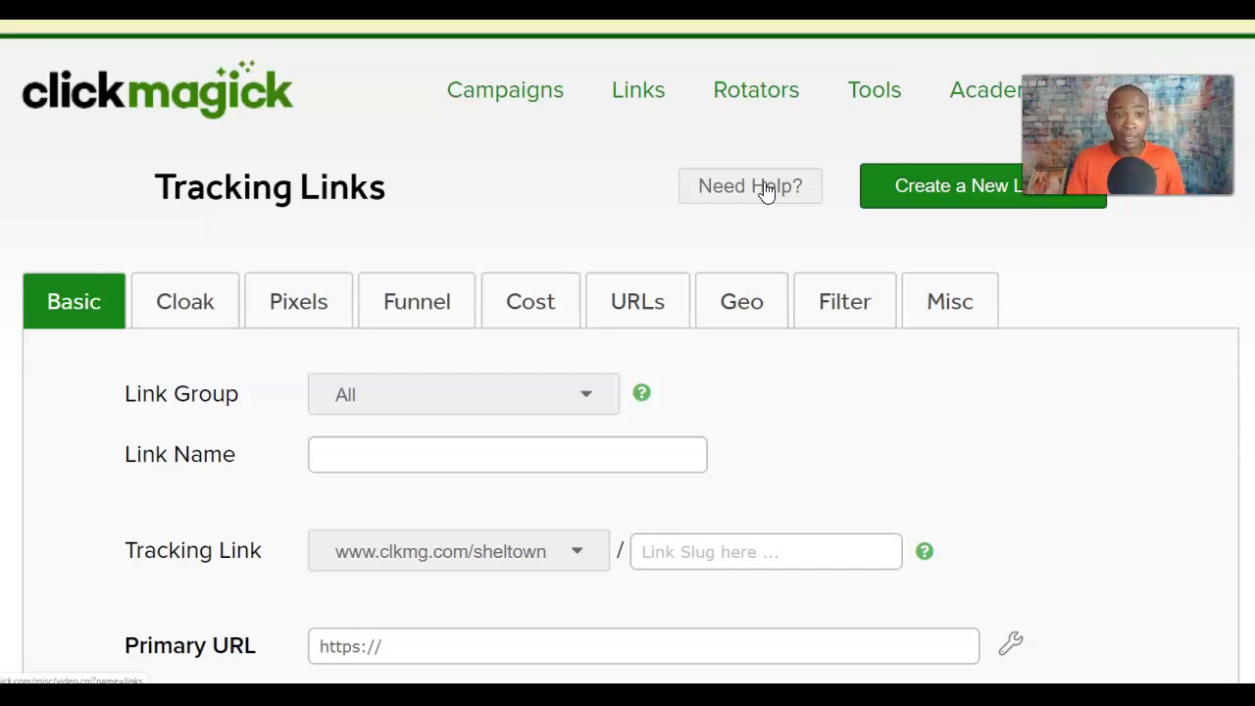
{"action": "left_click_drag", "start_coordinate": [55, 303], "coordinate": [95, 300]}
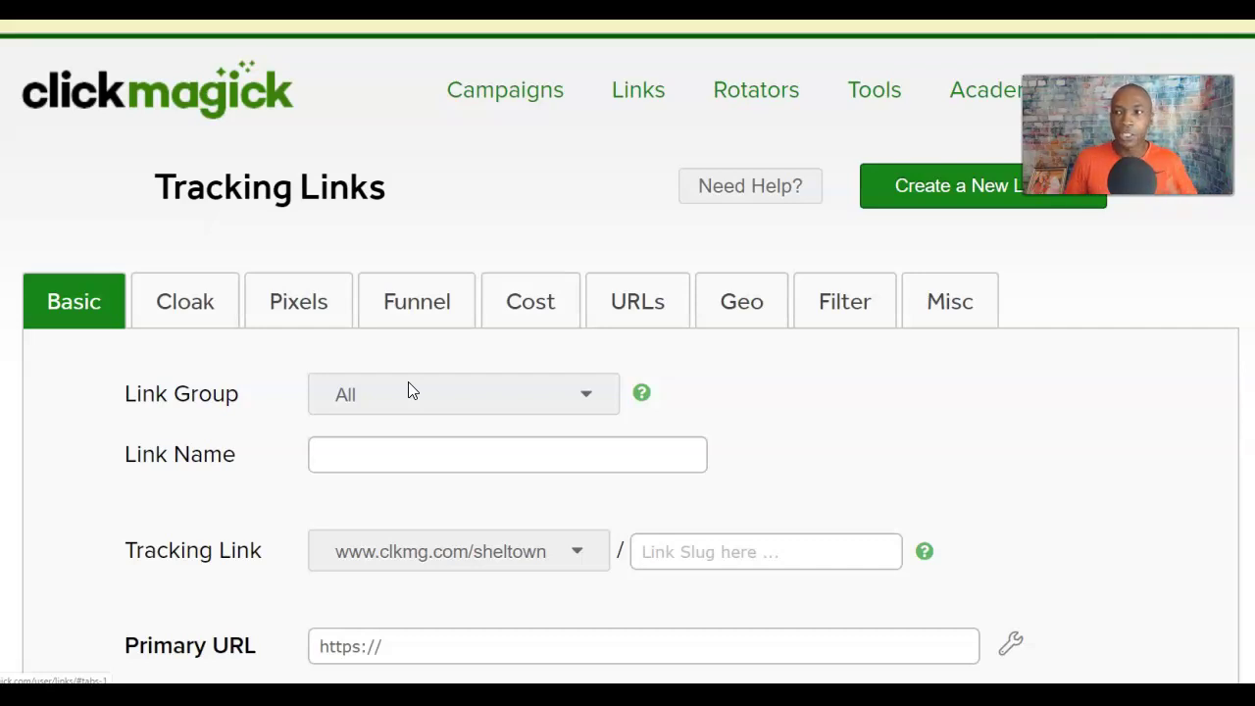
Choose Testing from the new link's Link Group dropdown.
{"action": "left_click", "coordinate": [415, 393]}
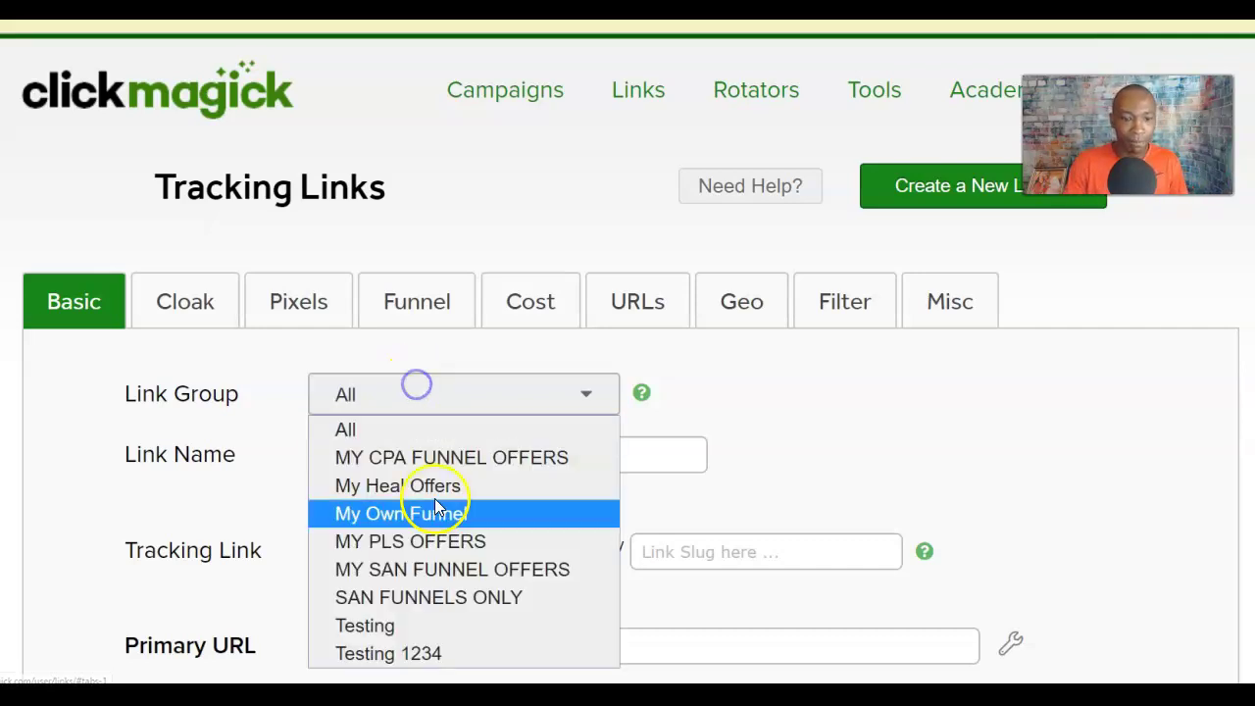
{"action": "left_click", "coordinate": [437, 628]}
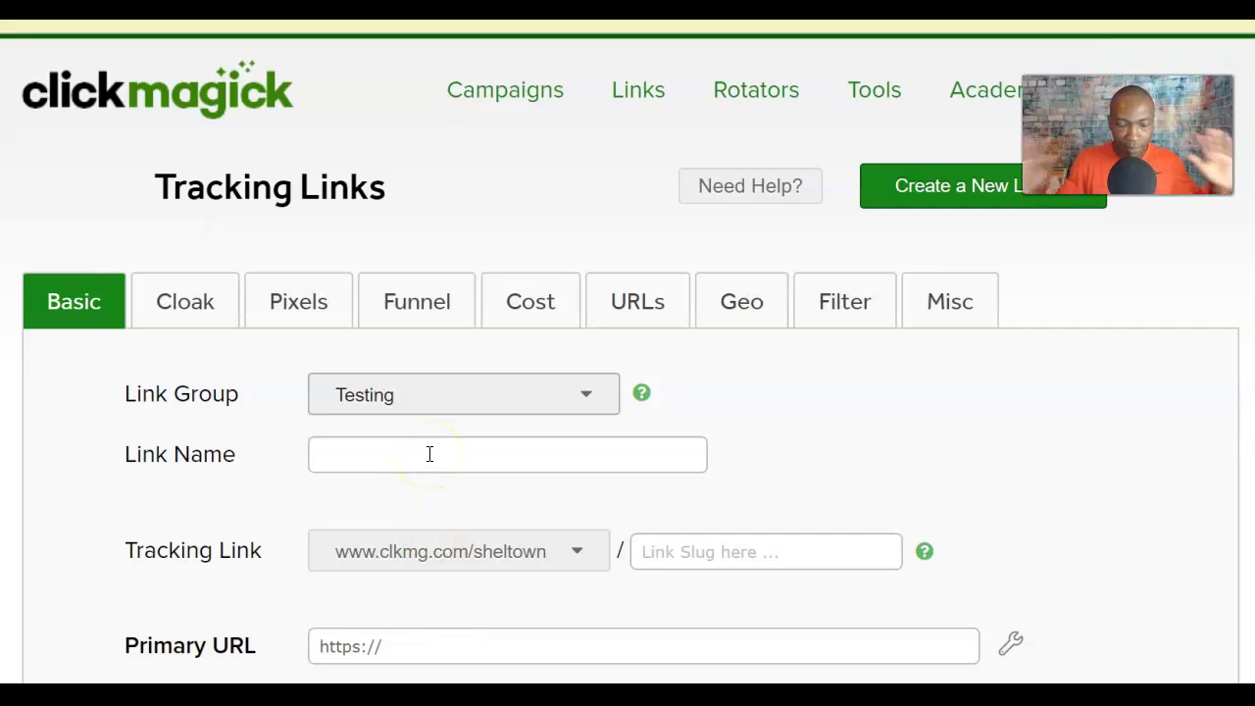
{"action": "left_click", "coordinate": [430, 454]}
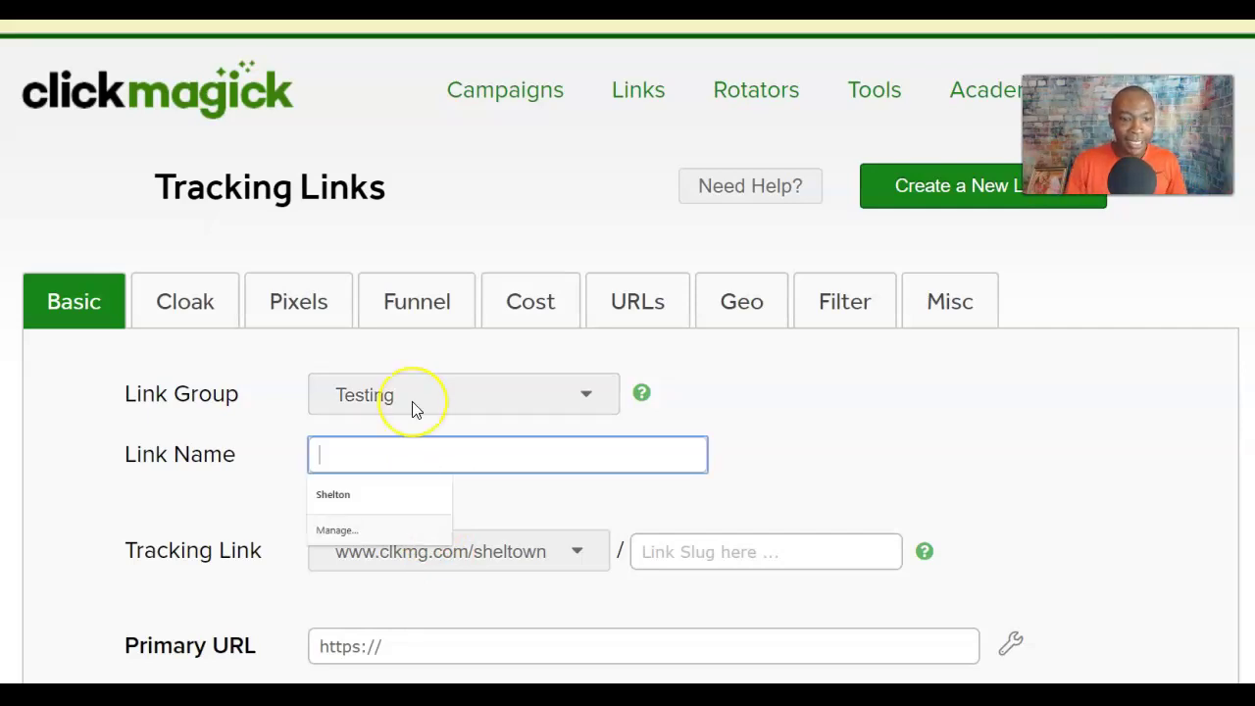
{"action": "left_click", "coordinate": [760, 381]}
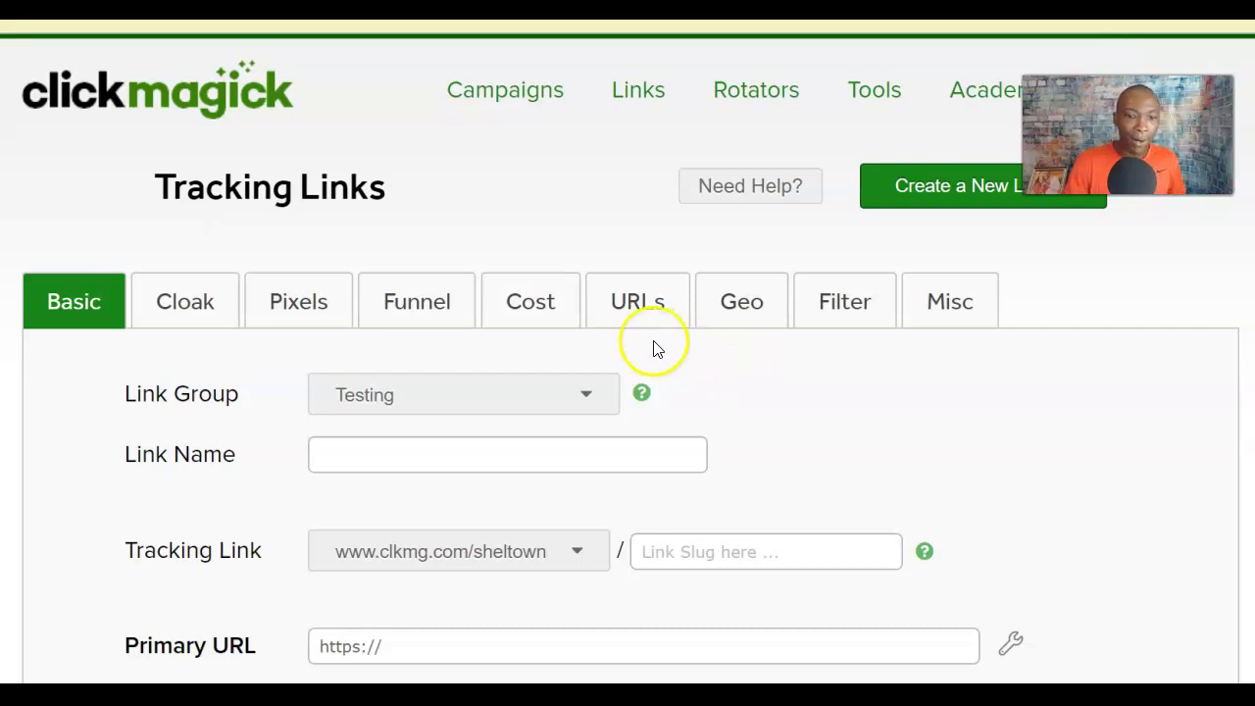
Type a first name into the Link Name field, correcting its spelling.
{"action": "left_click", "coordinate": [449, 449]}
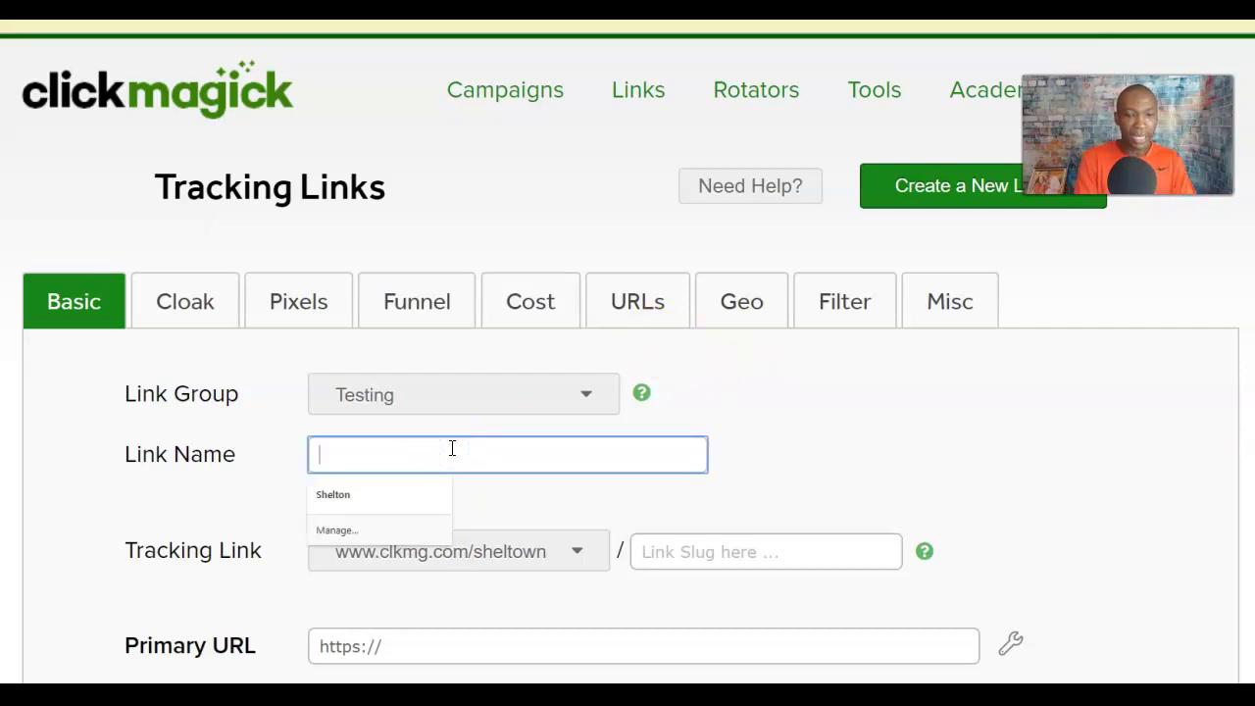
{"action": "type", "text": "Danile"}
{"action": "key", "text": "BackSpace"}
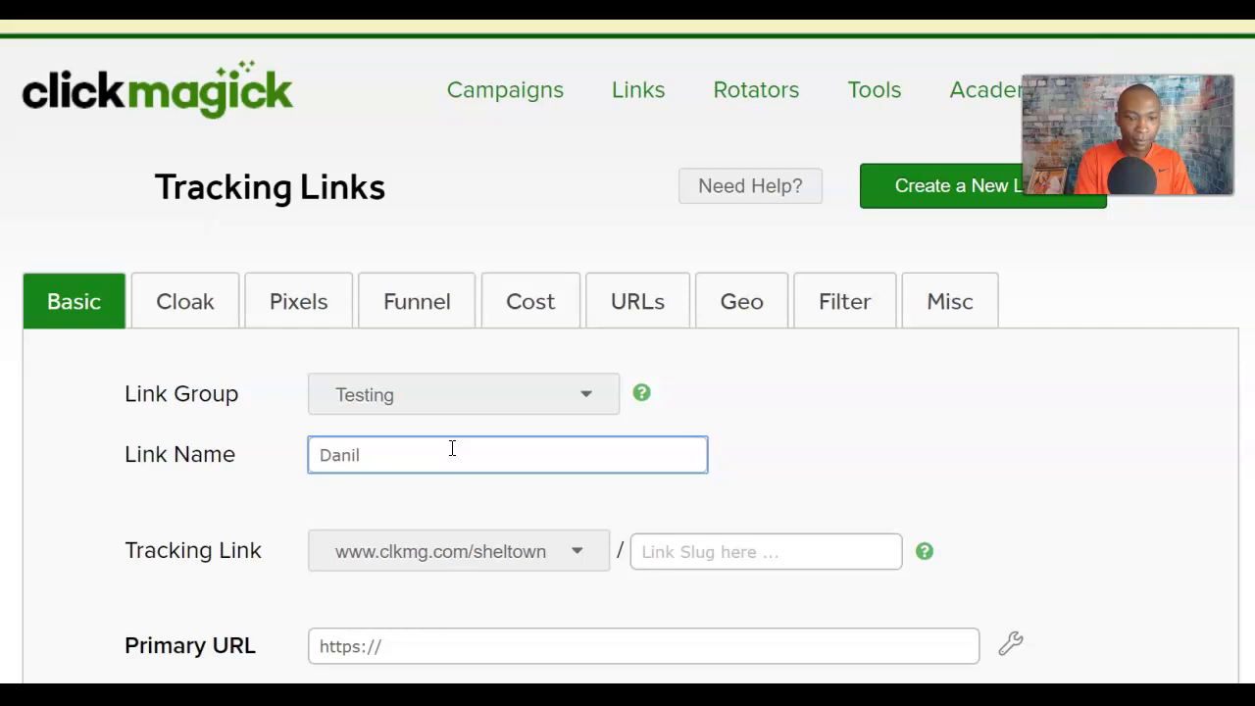
{"action": "type", "text": "el"}
{"action": "left_click", "coordinate": [567, 439]}
{"action": "left_click", "coordinate": [925, 434]}
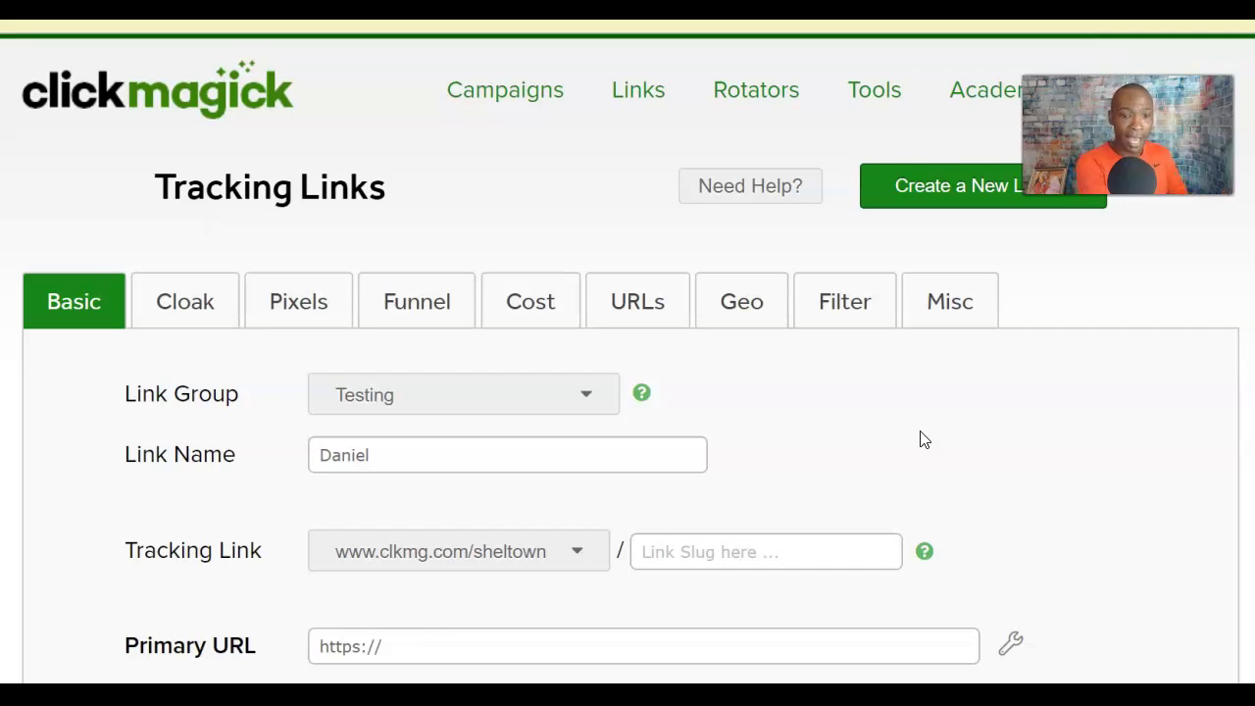
Append '300clicks' and the date 04062020 to the Link Name.
{"action": "left_click", "coordinate": [404, 450]}
{"action": "type", "text": "300clic"}
{"action": "key", "text": "BackSpace"}
{"action": "key", "text": "BackSpace"}
{"action": "key", "text": "BackSpace"}
{"action": "key", "text": "BackSpace"}
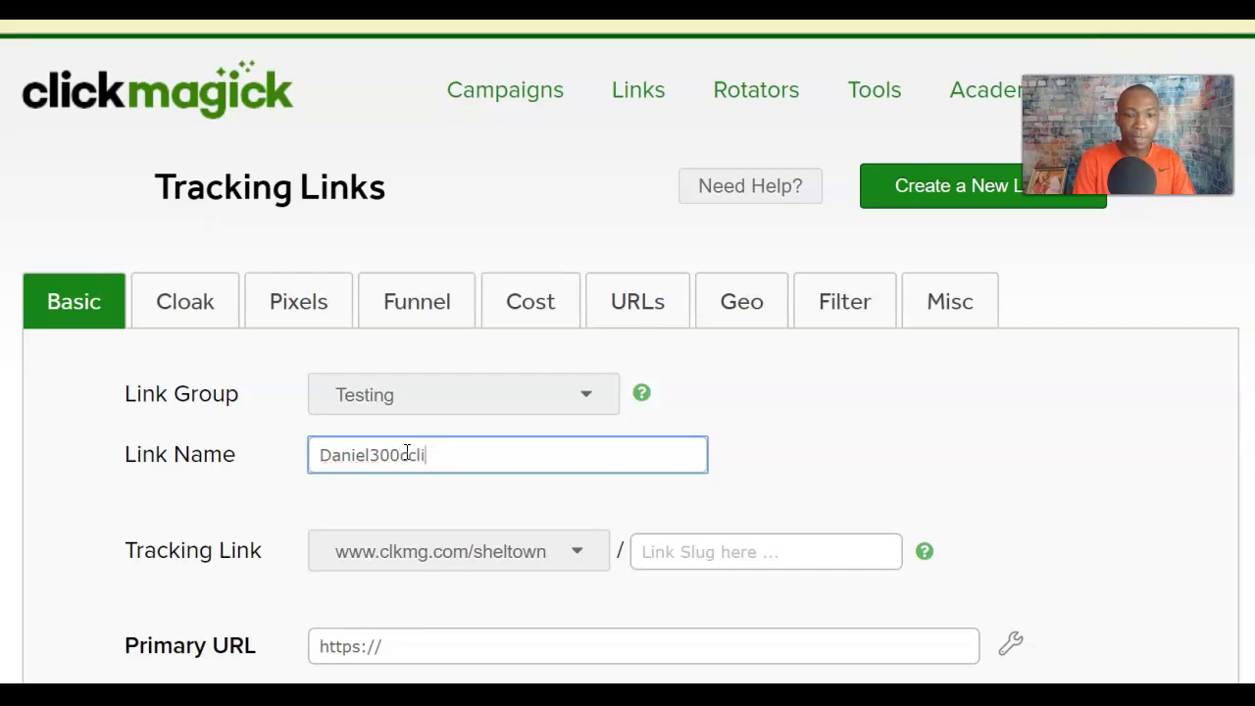
{"action": "type", "text": "Clicks040502"}
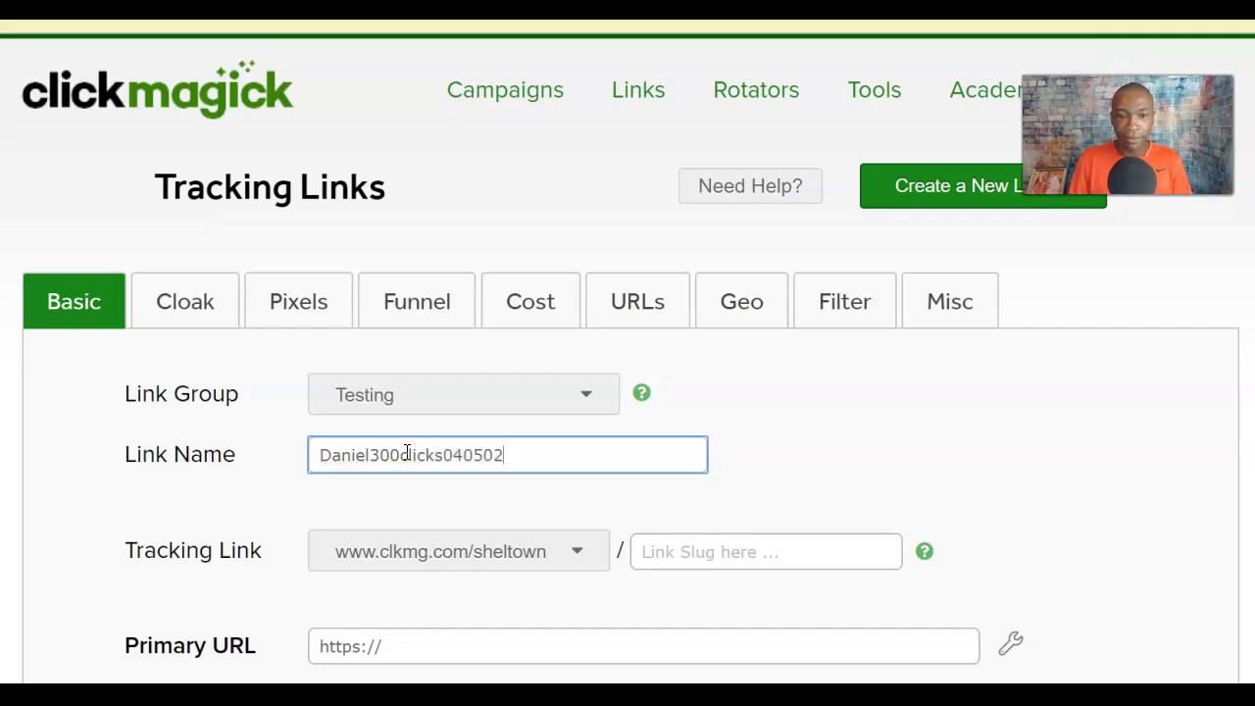
{"action": "key", "text": "BackSpace"}
{"action": "key", "text": "BackSpace"}
{"action": "type", "text": "2022"}
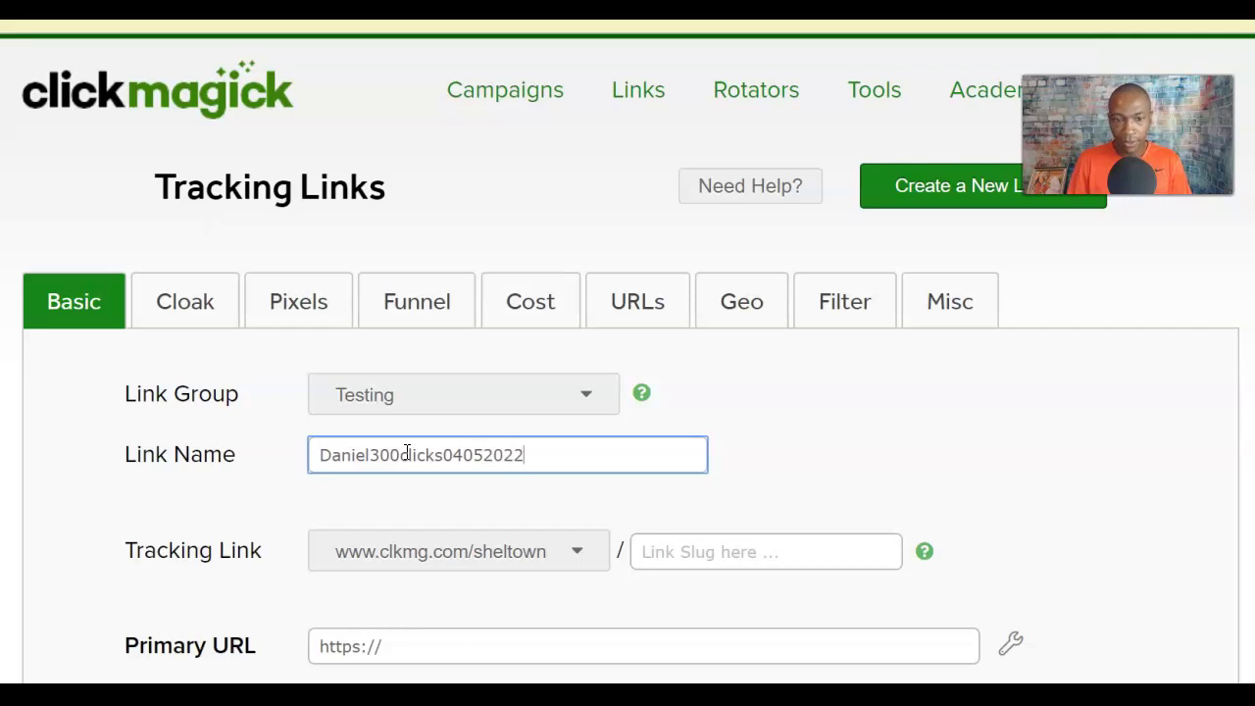
{"action": "key", "text": "BackSpace"}
{"action": "key", "text": "BackSpace"}
{"action": "key", "text": "BackSpace"}
{"action": "key", "text": "BackSpace"}
{"action": "key", "text": "BackSpace"}
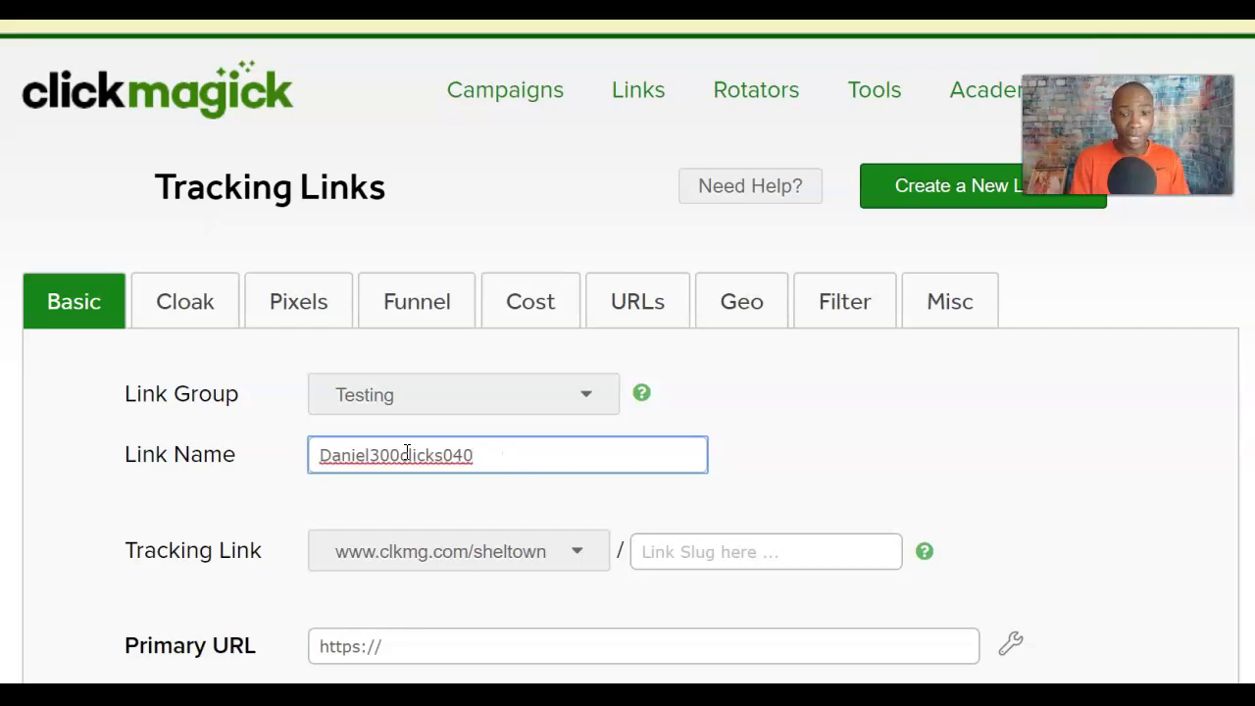
{"action": "type", "text": "62020"}
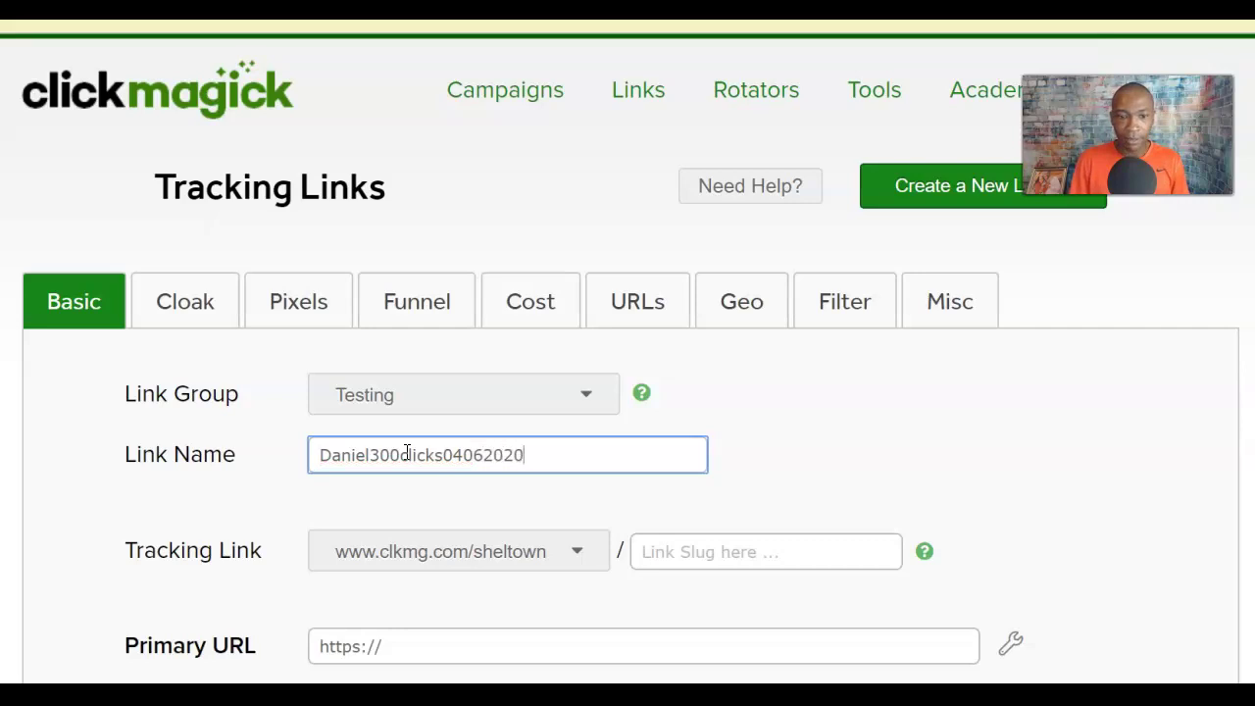
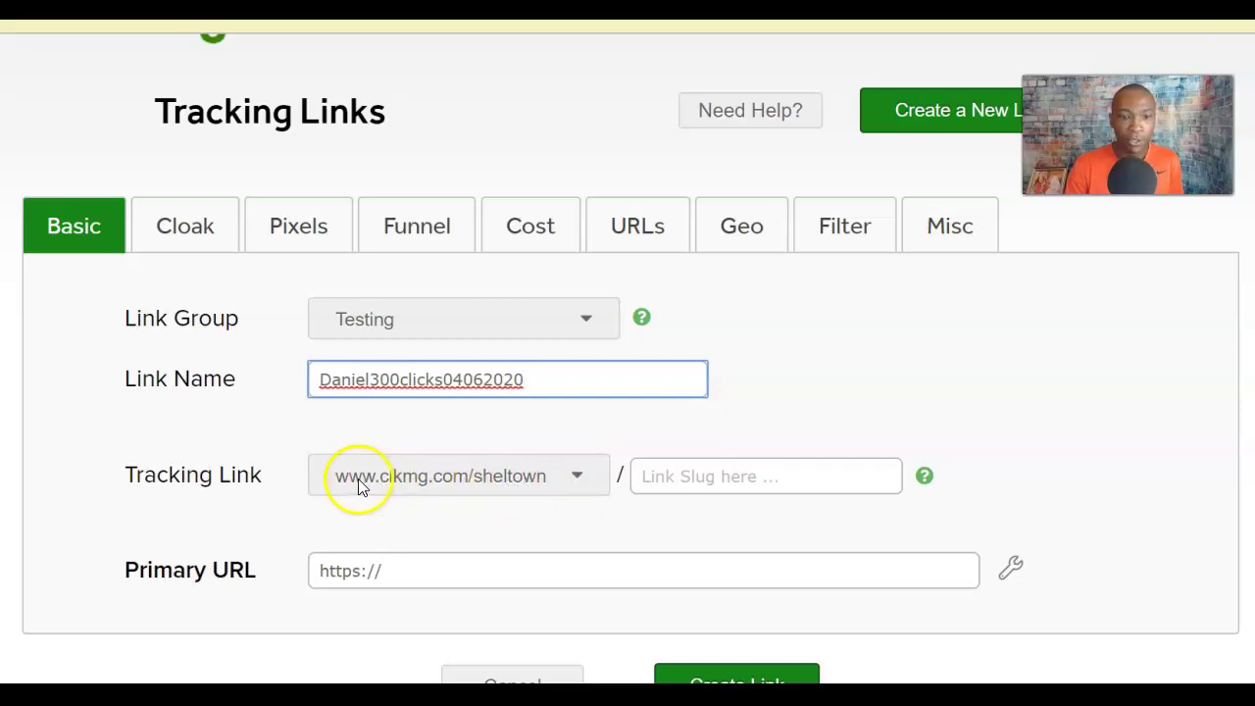
{"action": "left_click", "coordinate": [574, 478]}
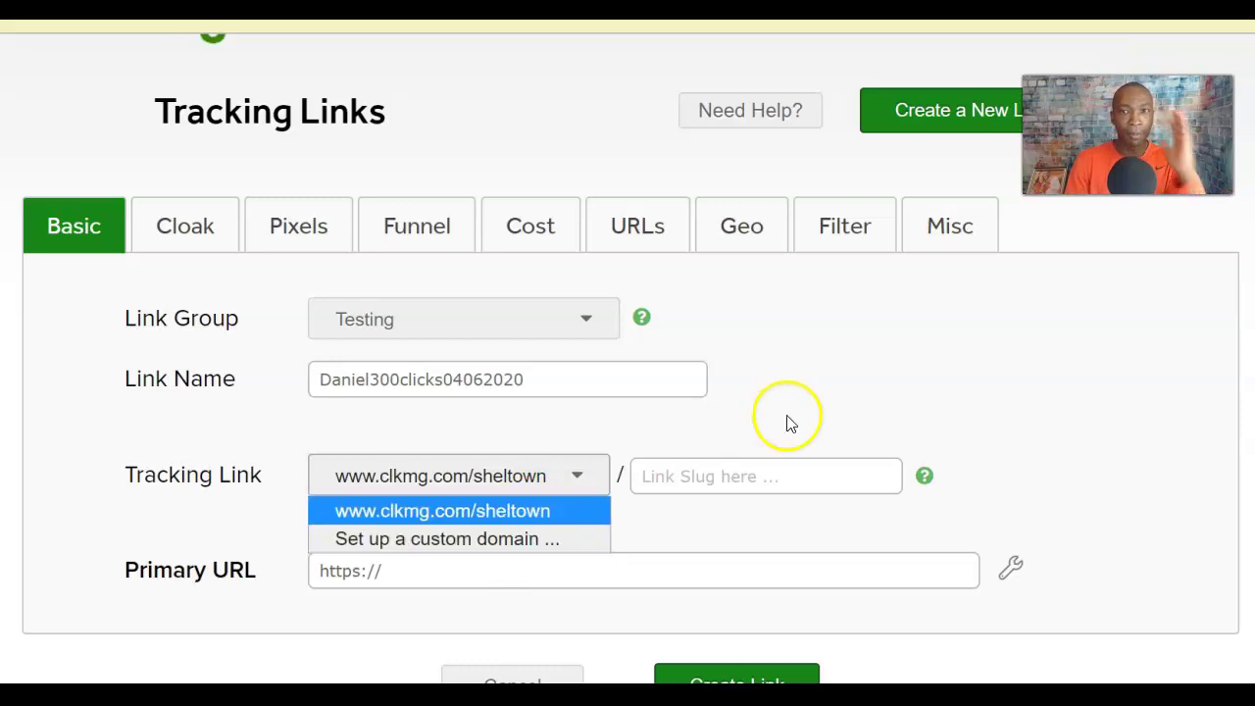
{"action": "left_click", "coordinate": [817, 391]}
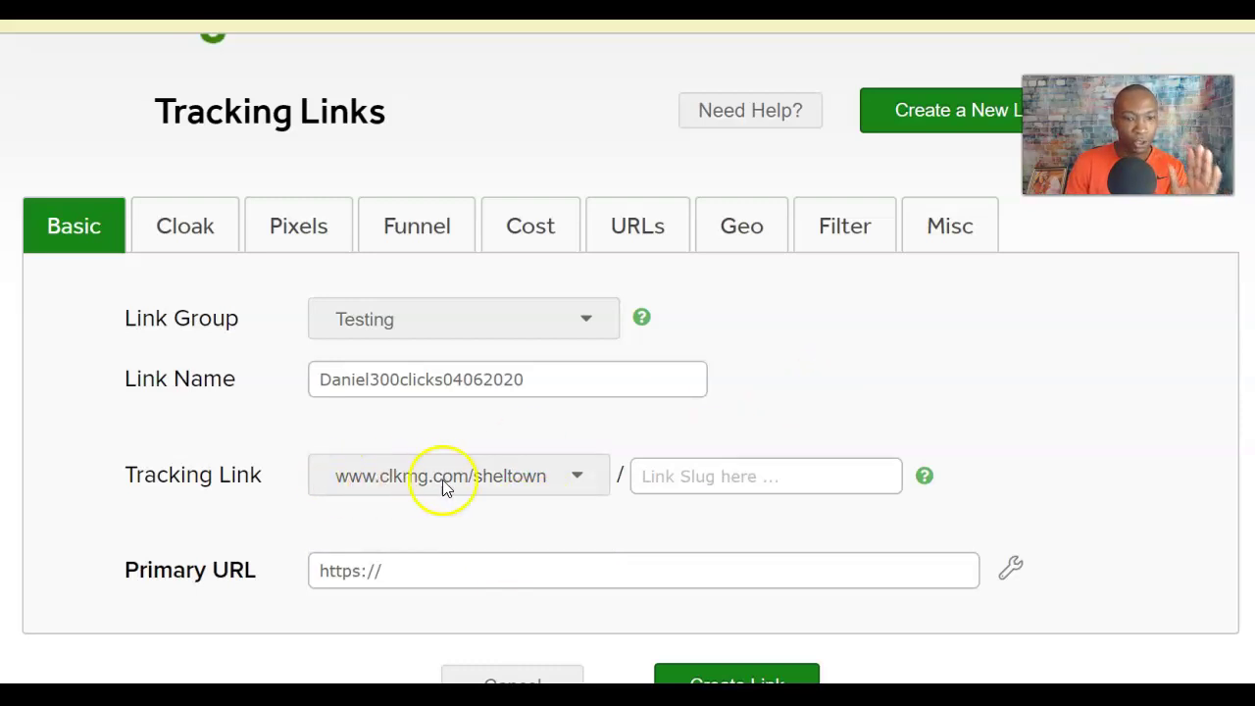
{"action": "left_click", "coordinate": [676, 478]}
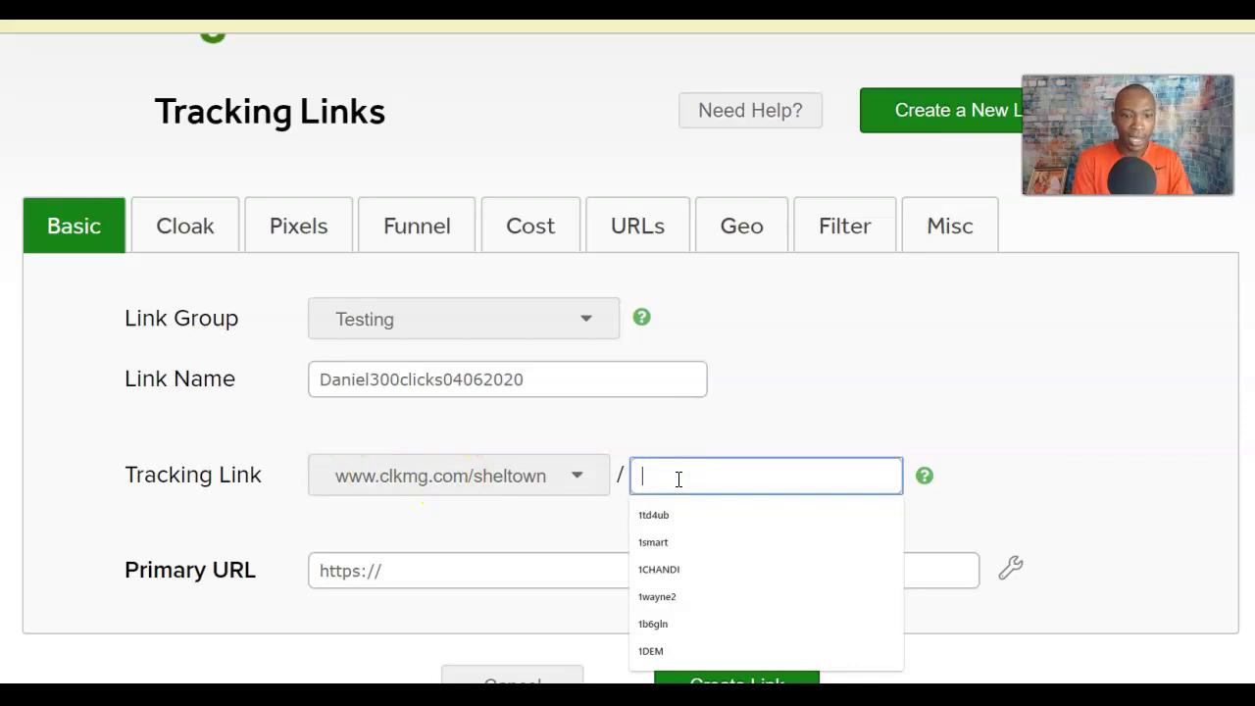
{"action": "type", "text": "daniel300clicks"}
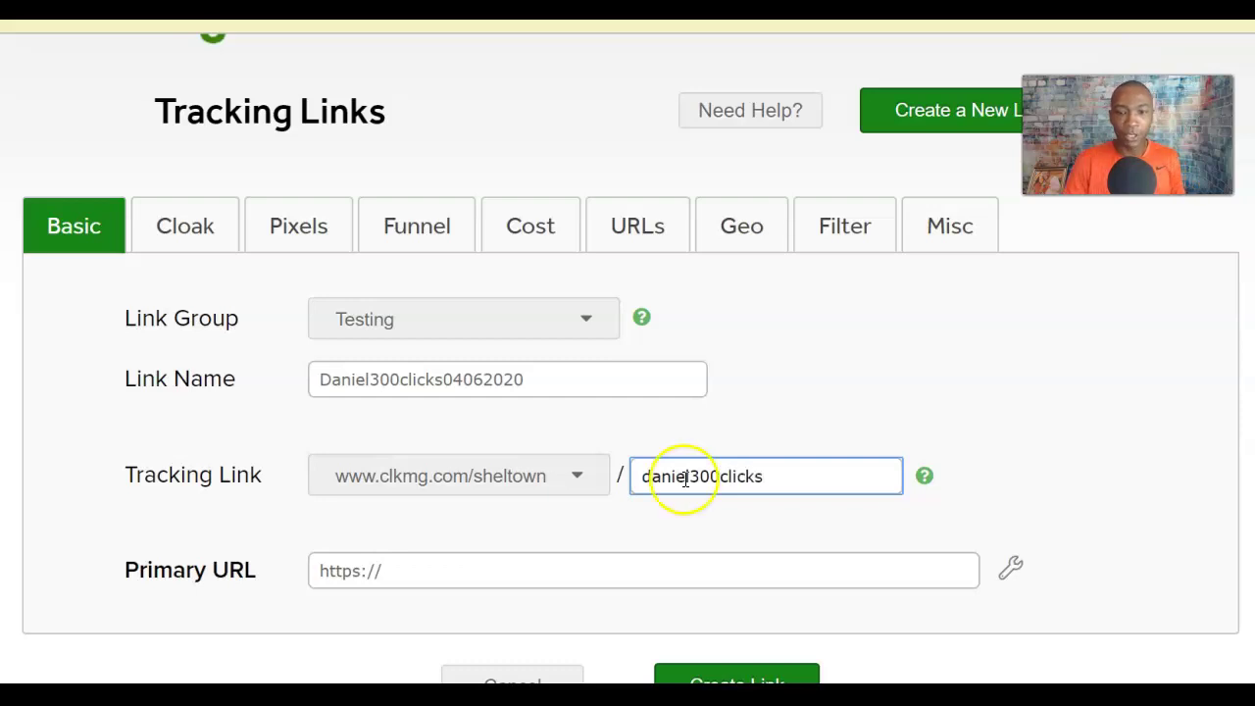
{"action": "double_click", "coordinate": [686, 475]}
{"action": "left_click", "coordinate": [771, 468]}
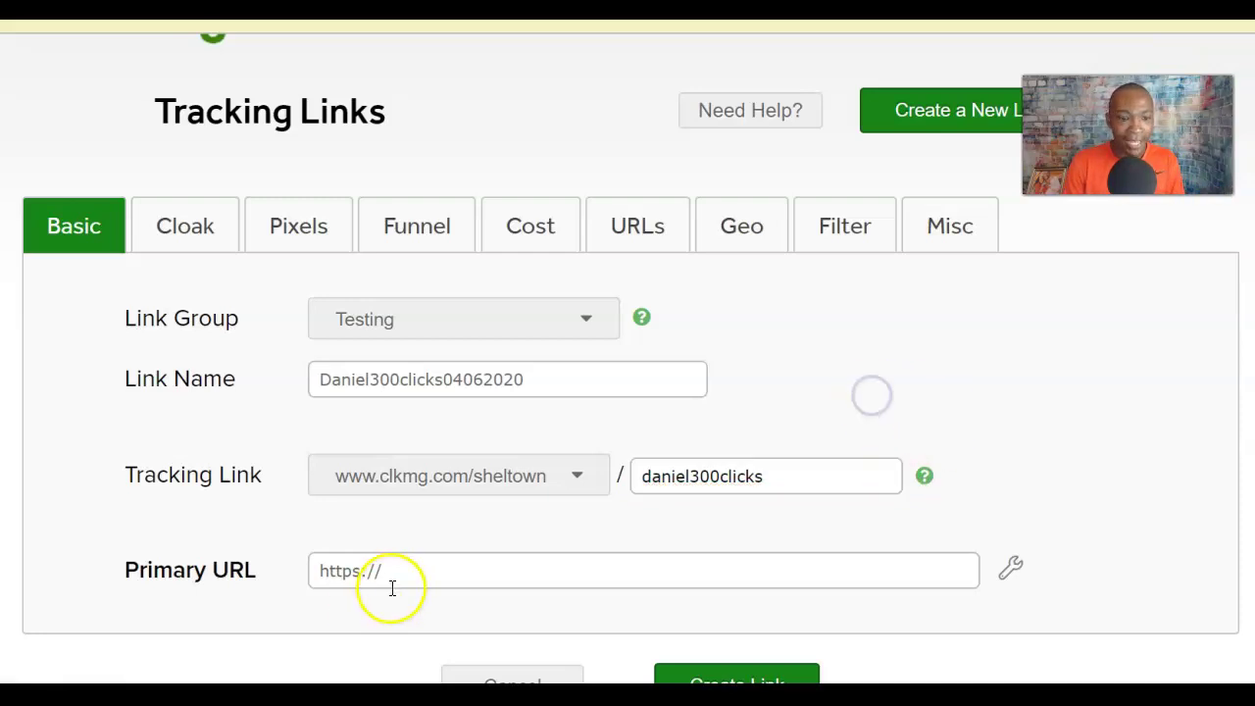
Clear the wrongly pasted URL from the new link's Primary URL box.
{"action": "left_click_drag", "start_coordinate": [392, 577], "coordinate": [319, 570]}
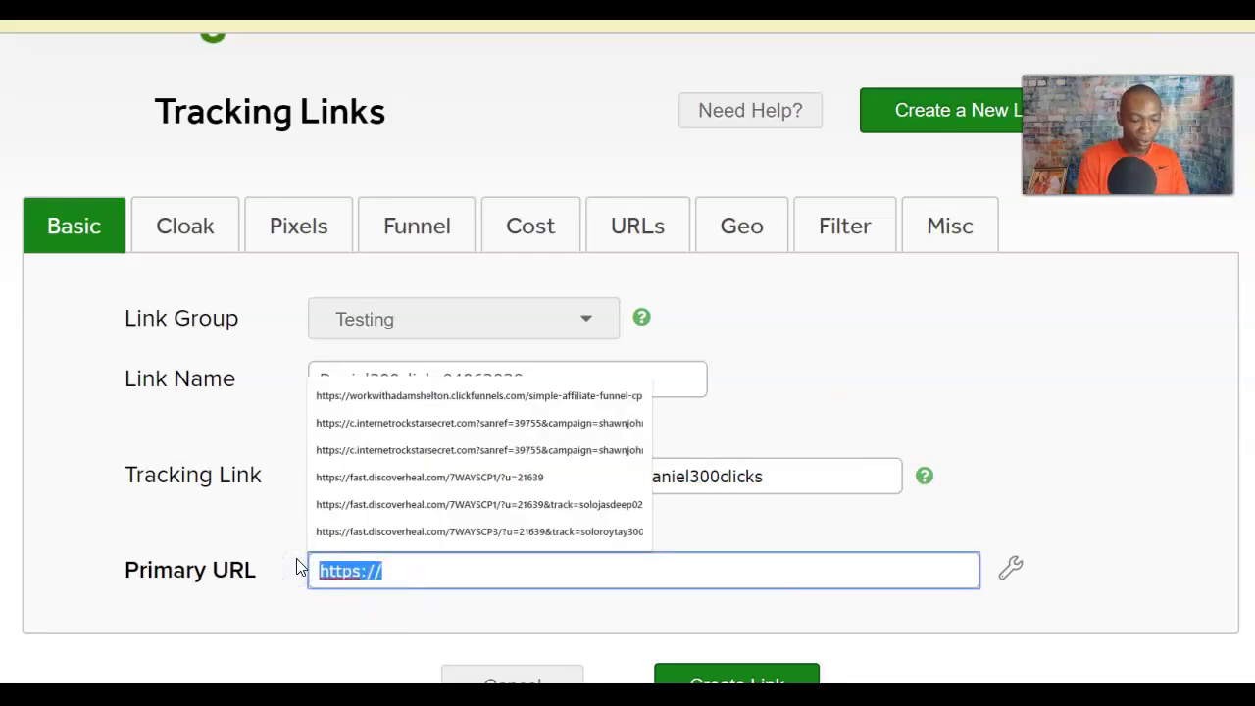
{"action": "type", "text": "https://www.clkmg.com/sheltown/fb300clicks"}
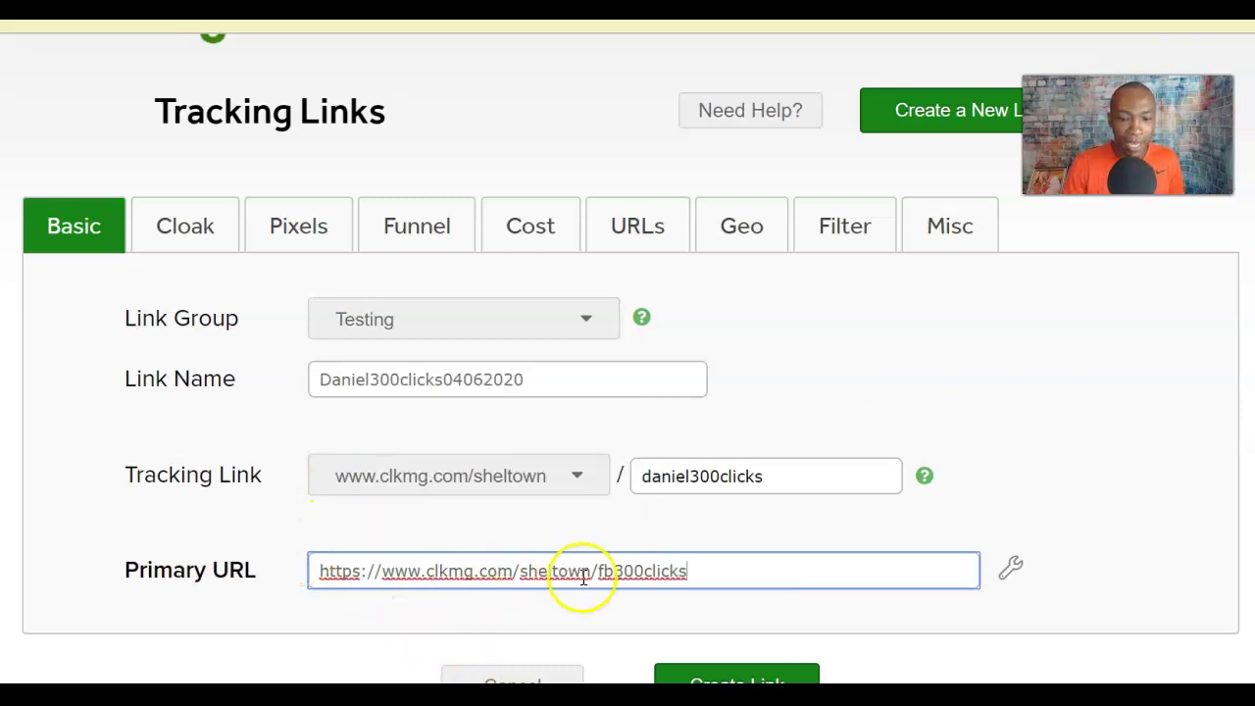
{"action": "left_click_drag", "start_coordinate": [715, 572], "coordinate": [161, 571]}
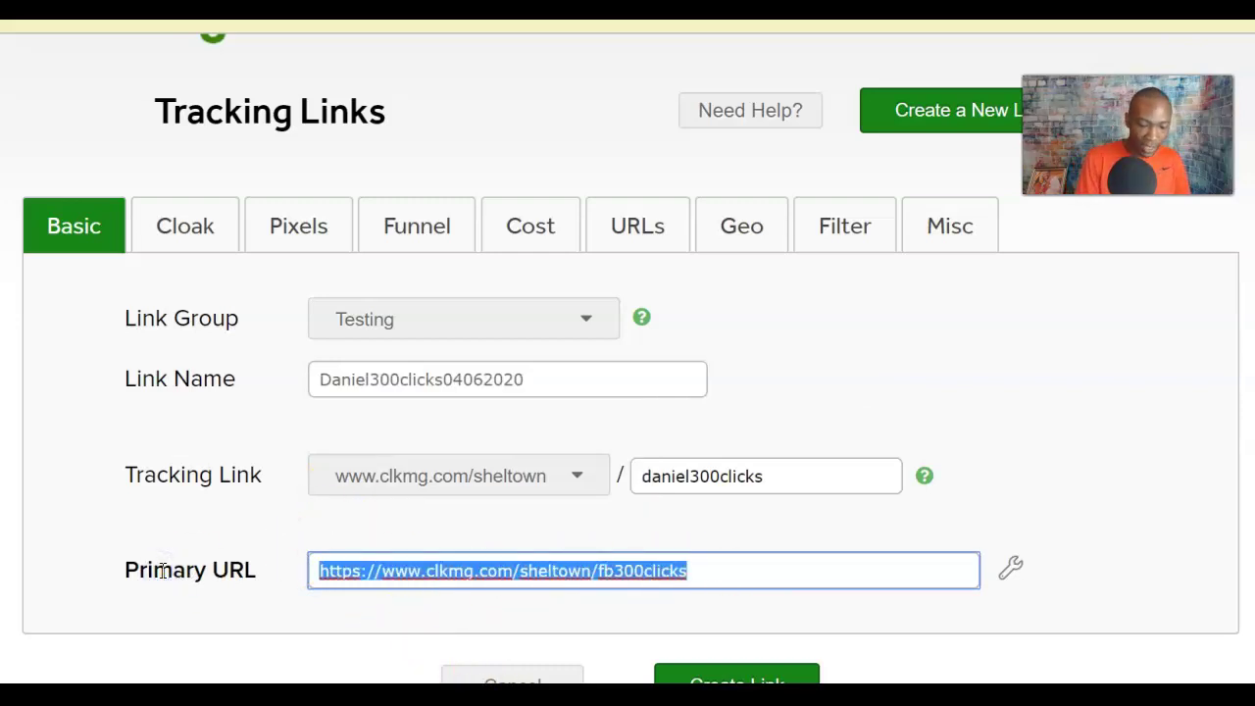
{"action": "key", "text": "BackSpace"}
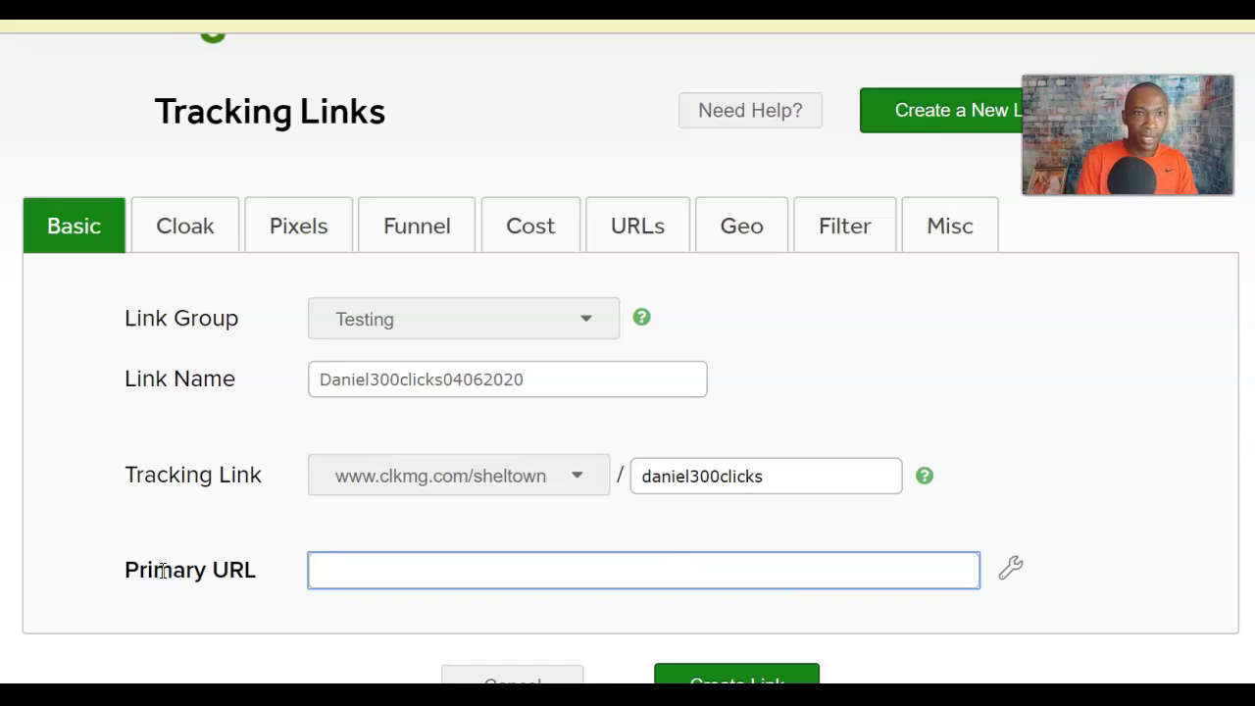
Copy the Primary URL of the 7daystowinwithhealemaillist link.
{"action": "scroll", "coordinate": [779, 532], "scroll_direction": "down", "scroll_amount": 5}
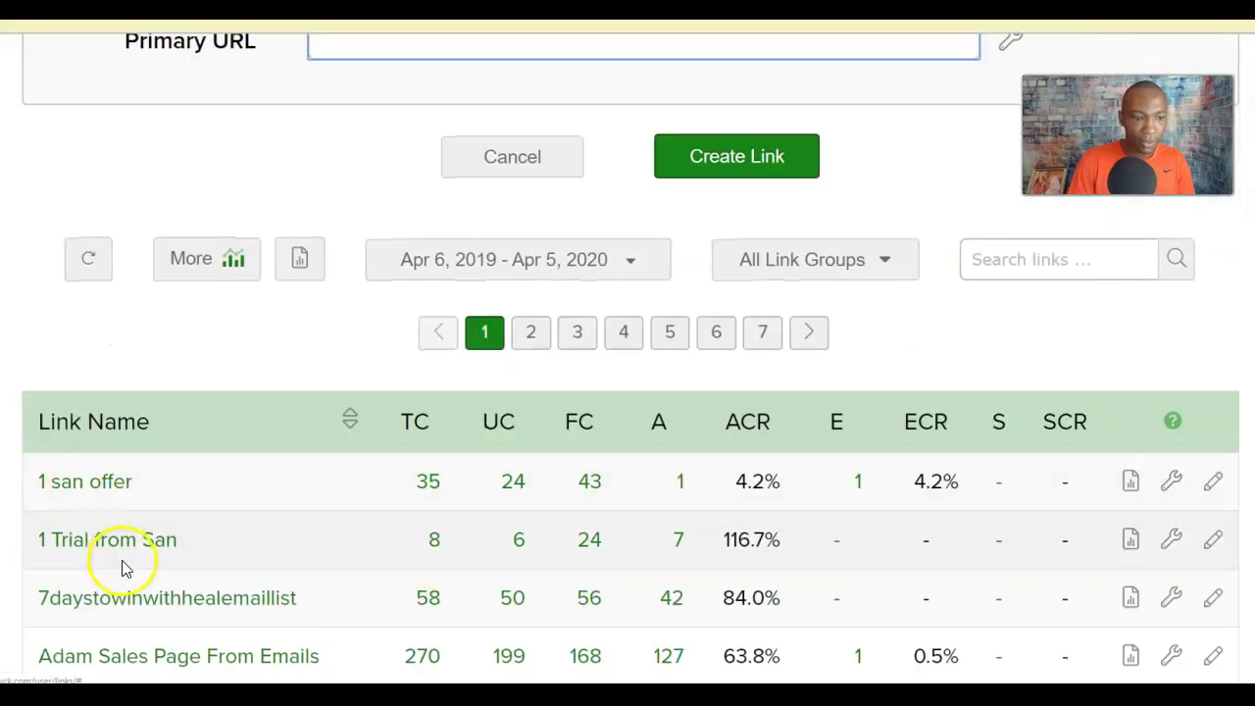
{"action": "left_click", "coordinate": [134, 596]}
{"action": "scroll", "coordinate": [628, 572], "scroll_direction": "down", "scroll_amount": 3}
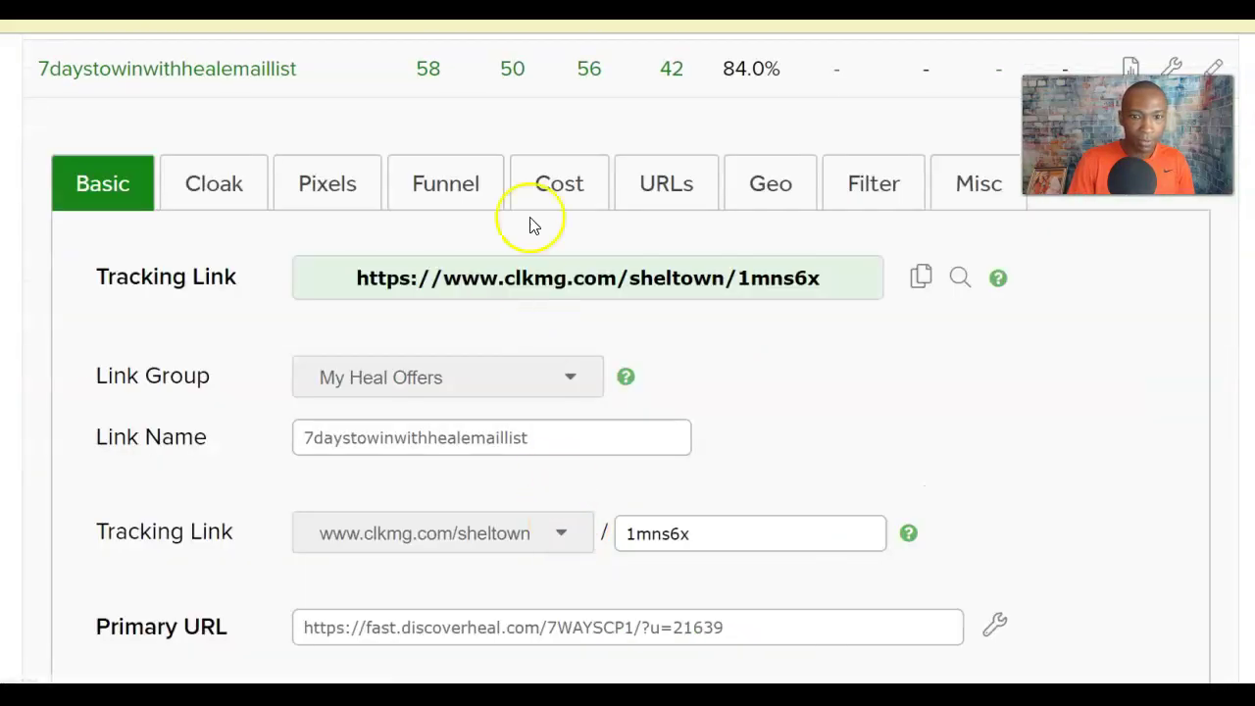
{"action": "double_click", "coordinate": [481, 628]}
{"action": "left_click", "coordinate": [481, 628]}
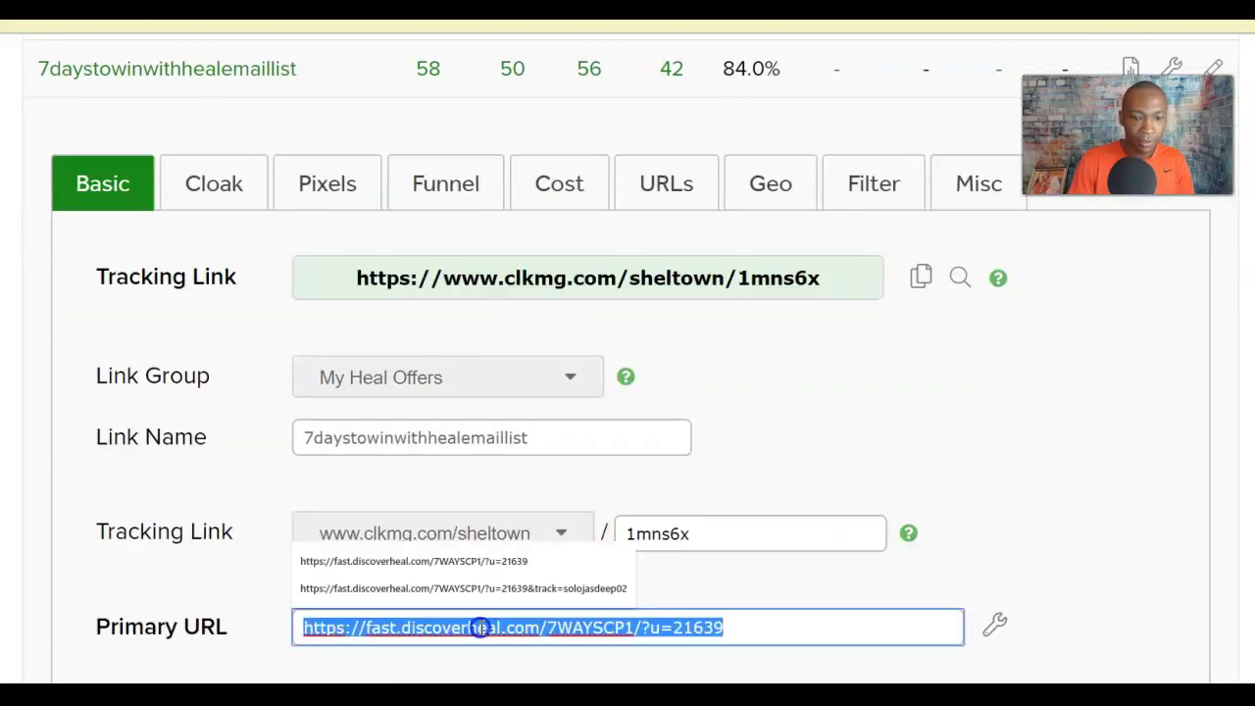
{"action": "right_click", "coordinate": [479, 627]}
{"action": "left_click", "coordinate": [535, 387]}
{"action": "scroll", "coordinate": [620, 399], "scroll_direction": "up", "scroll_amount": 10}
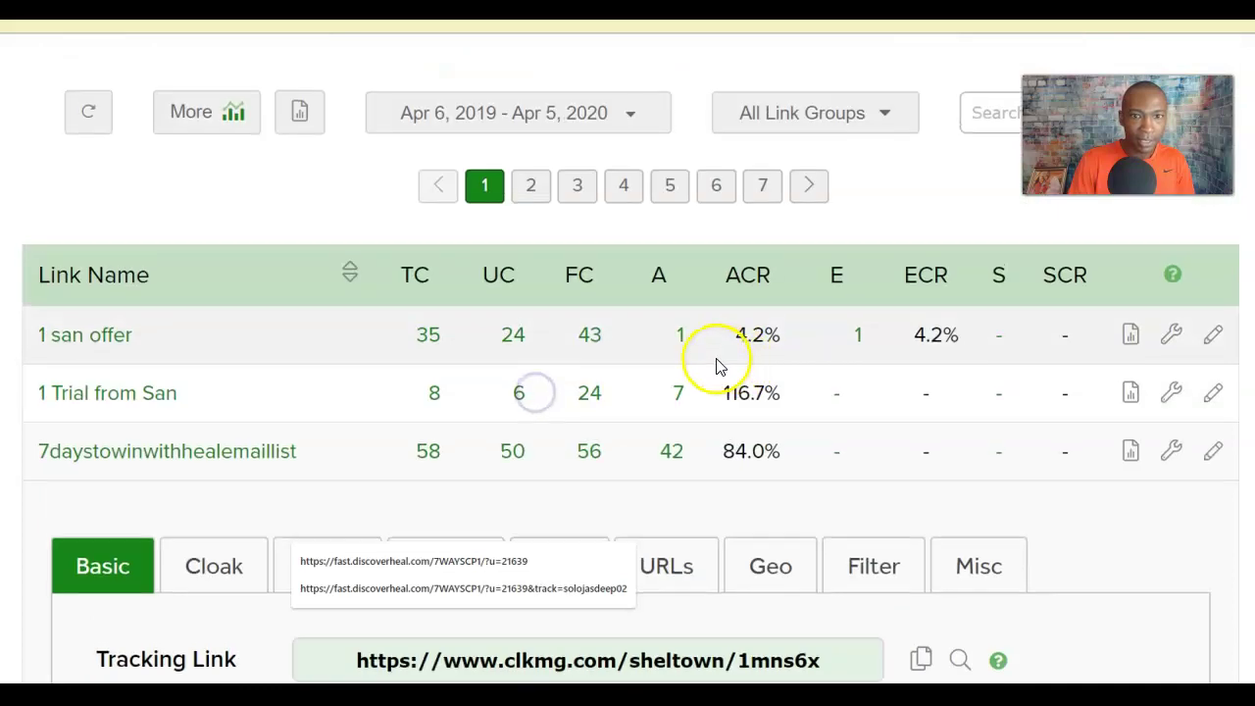
{"action": "left_click", "coordinate": [371, 353]}
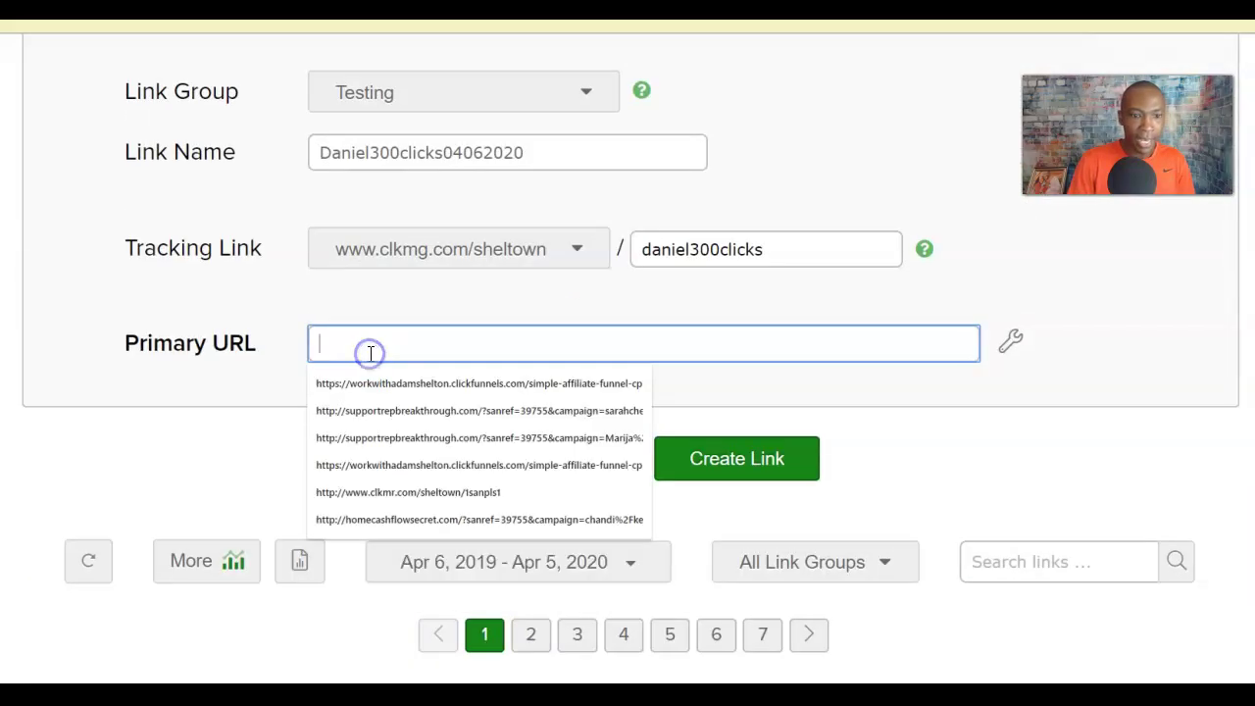
{"action": "key", "text": "ctrl+v"}
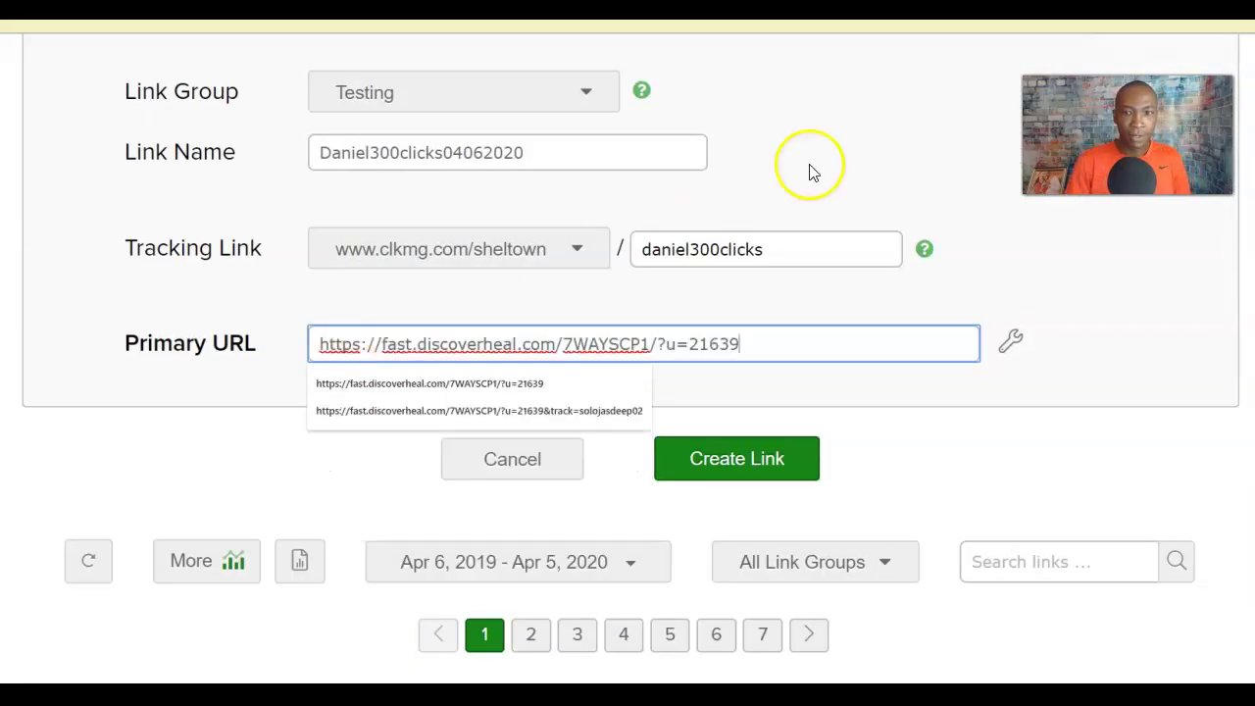
{"action": "left_click", "coordinate": [811, 168]}
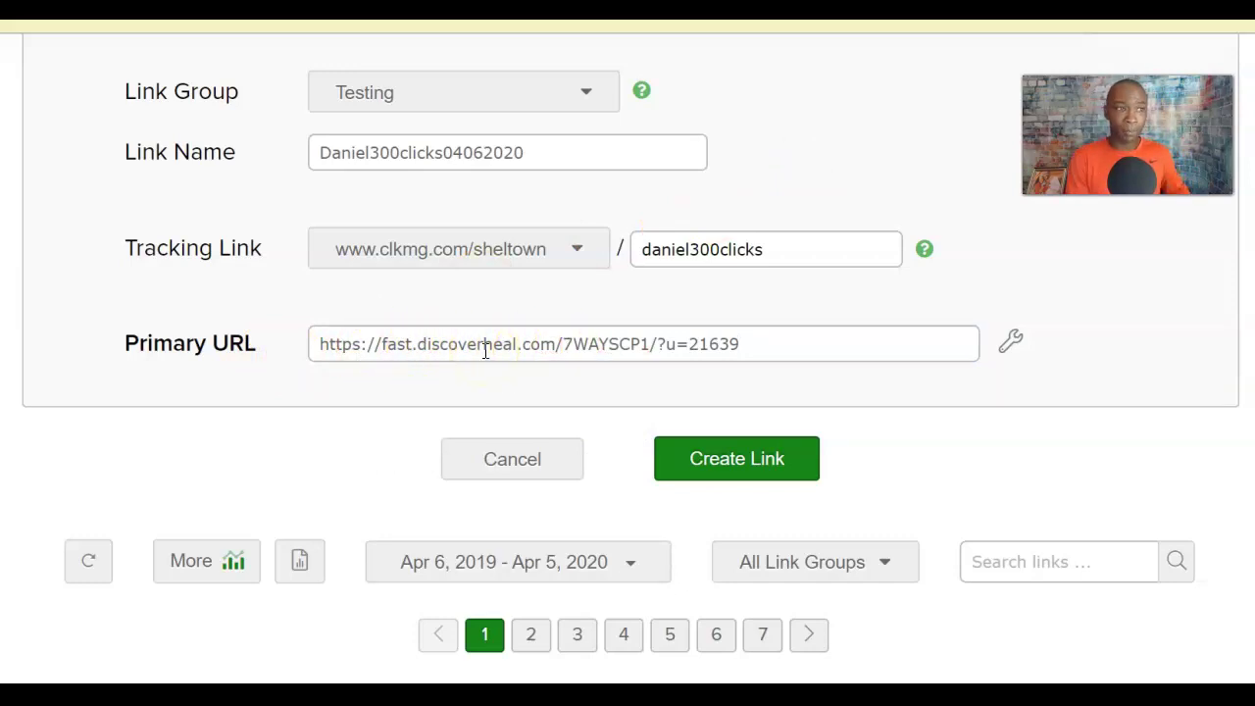
{"action": "scroll", "coordinate": [485, 351], "scroll_direction": "up", "scroll_amount": 1}
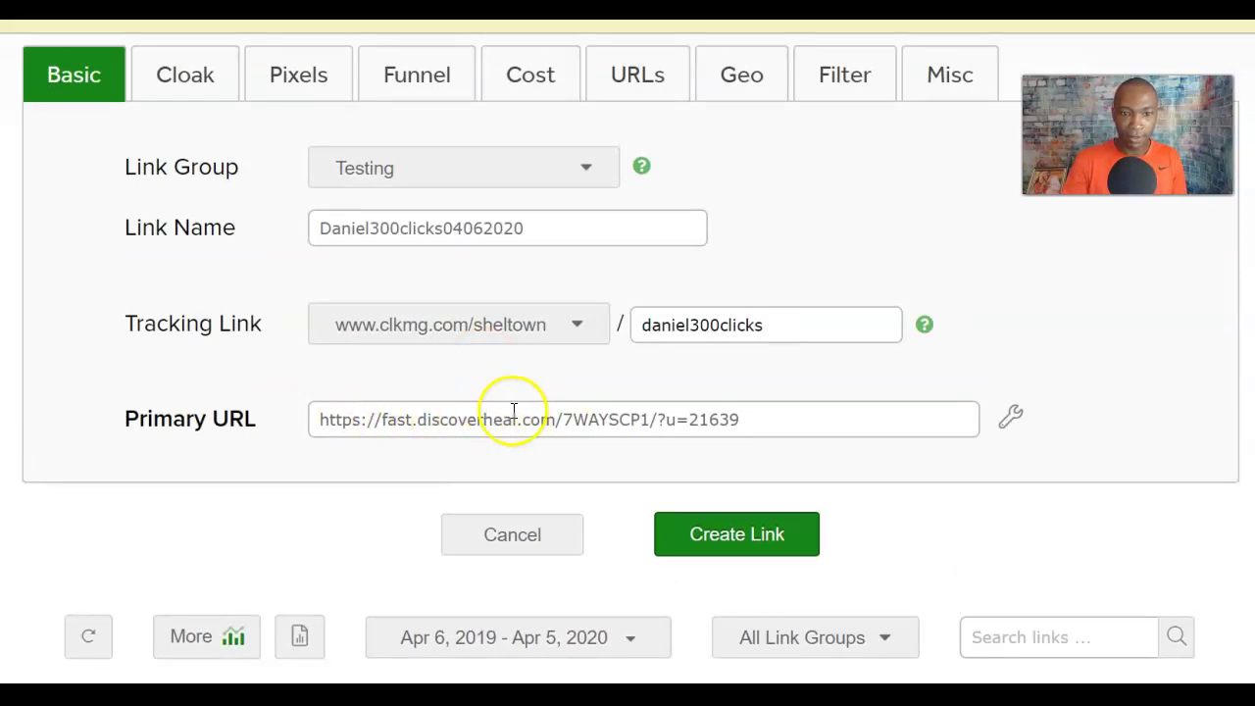
{"action": "scroll", "coordinate": [628, 417], "scroll_direction": "up", "scroll_amount": 3}
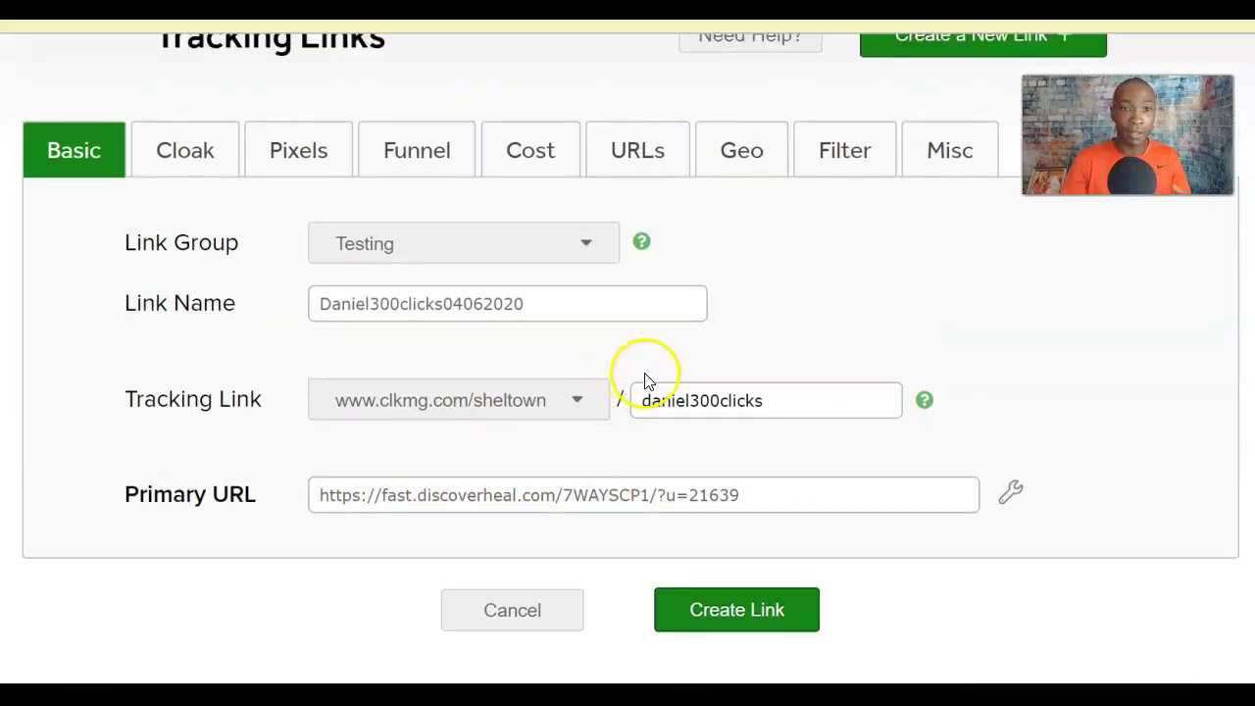
{"action": "scroll", "coordinate": [704, 412], "scroll_direction": "down", "scroll_amount": 1}
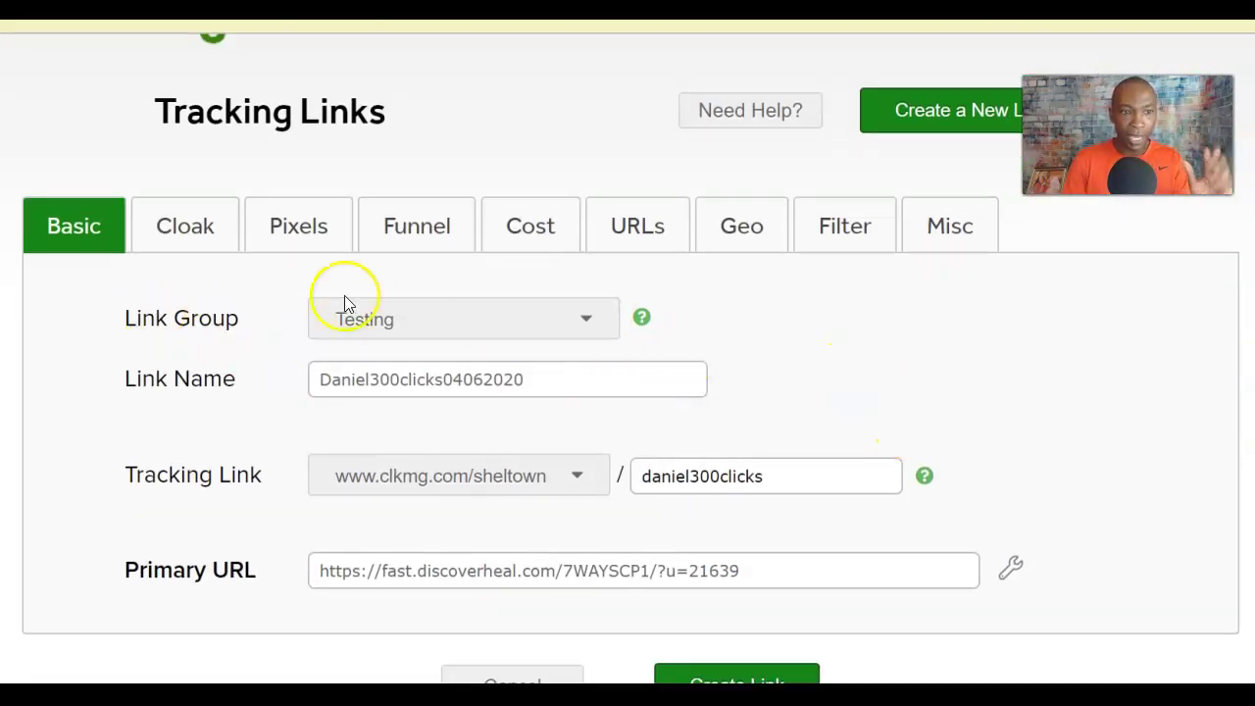
{"action": "scroll", "coordinate": [520, 134], "scroll_direction": "up", "scroll_amount": 1}
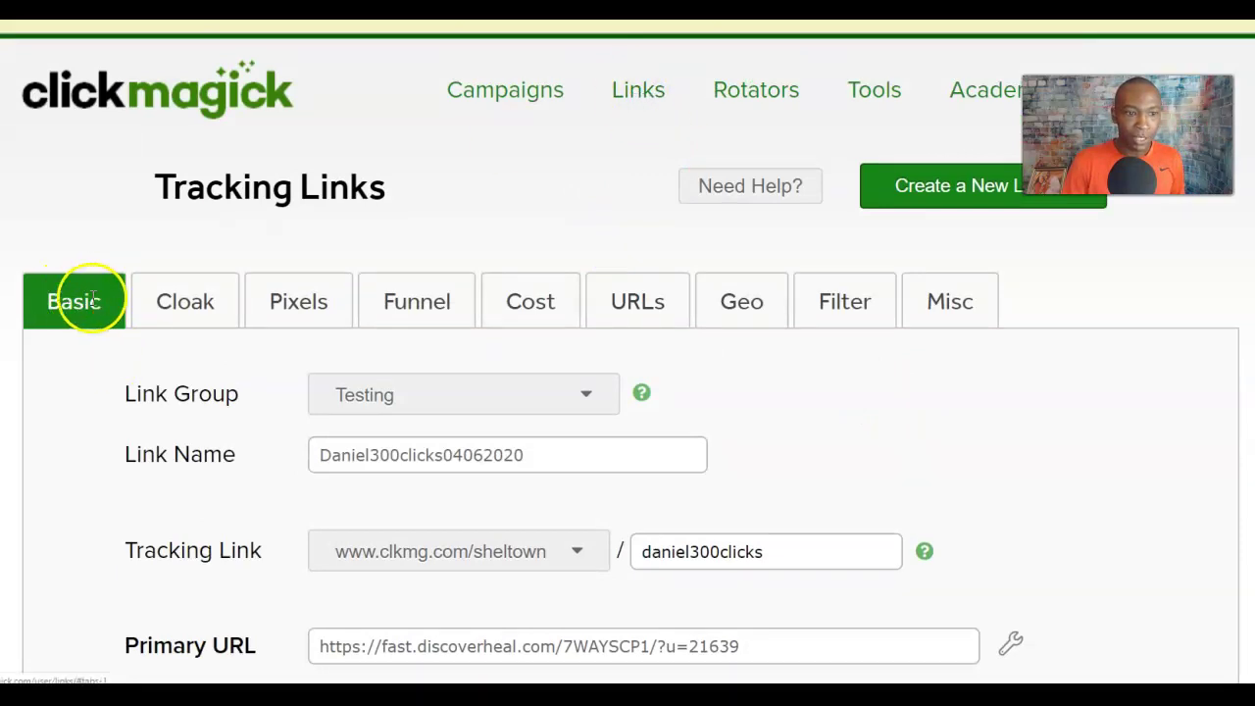
{"action": "scroll", "coordinate": [79, 359], "scroll_direction": "down", "scroll_amount": 2}
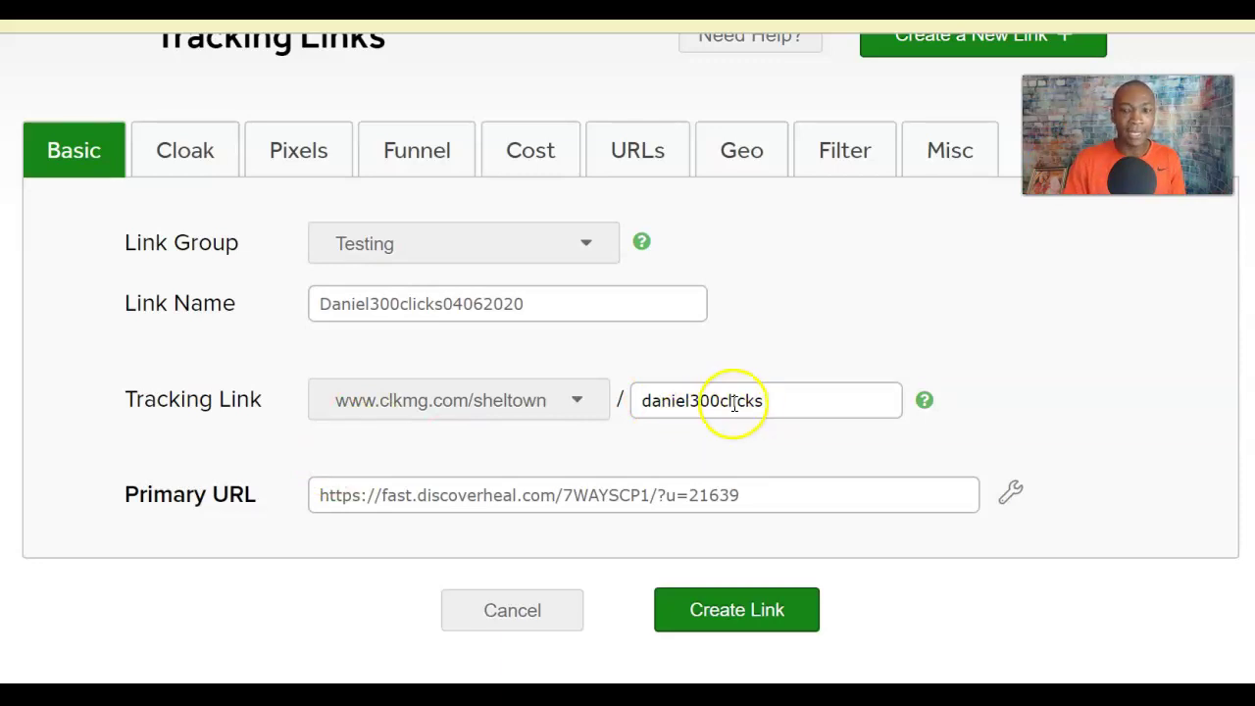
{"action": "left_click_drag", "start_coordinate": [639, 400], "coordinate": [786, 400]}
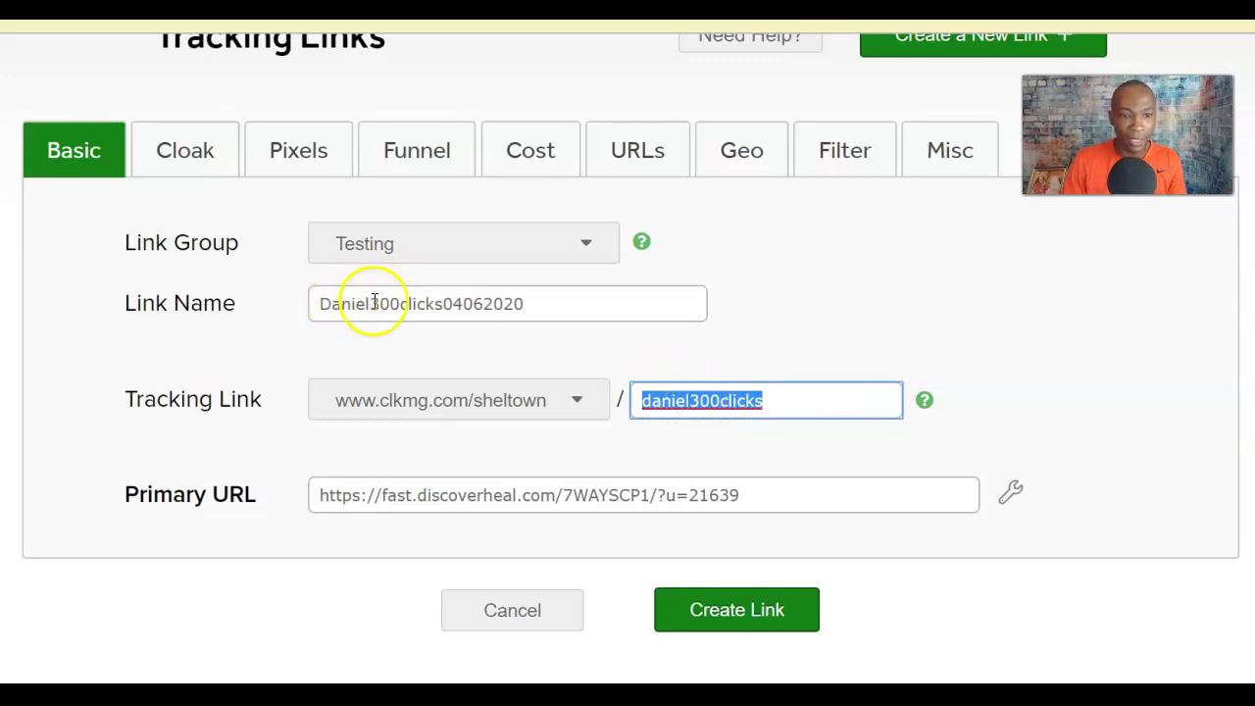
{"action": "left_click", "coordinate": [736, 431]}
{"action": "scroll", "coordinate": [510, 431], "scroll_direction": "down", "scroll_amount": 1}
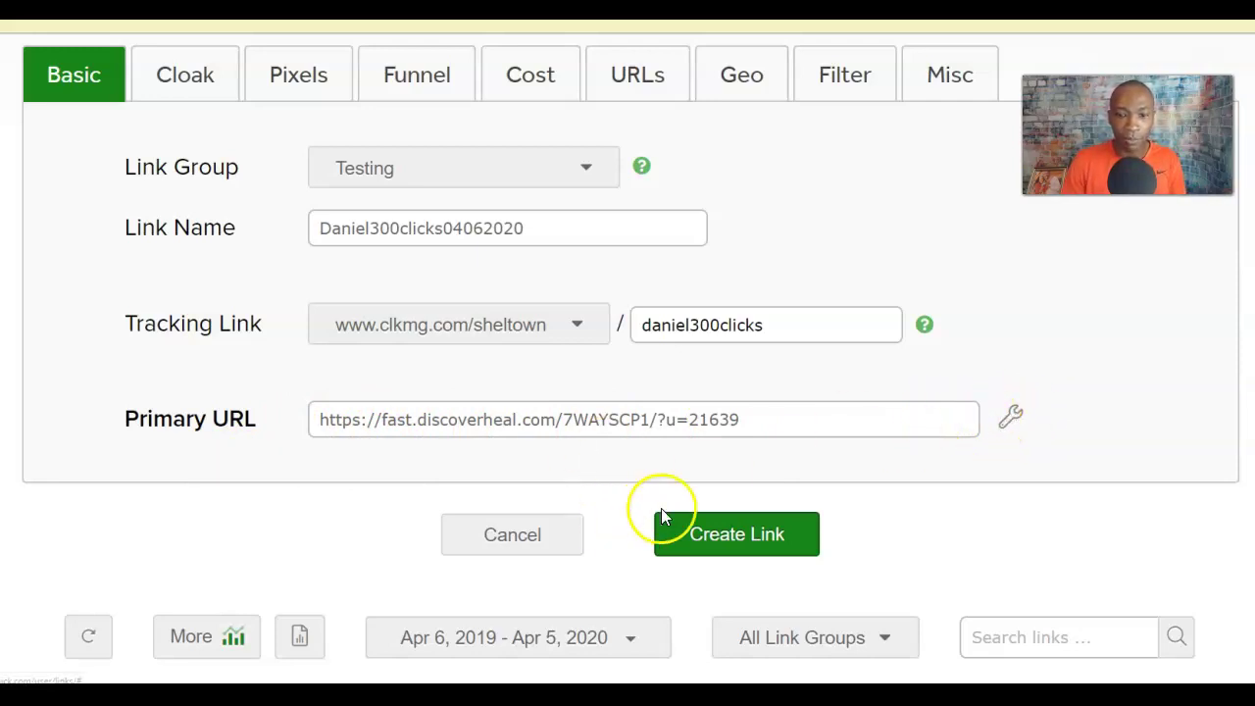
Create the tracking link, then filter the Tracking Links list to the Testing group.
{"action": "left_click", "coordinate": [714, 538]}
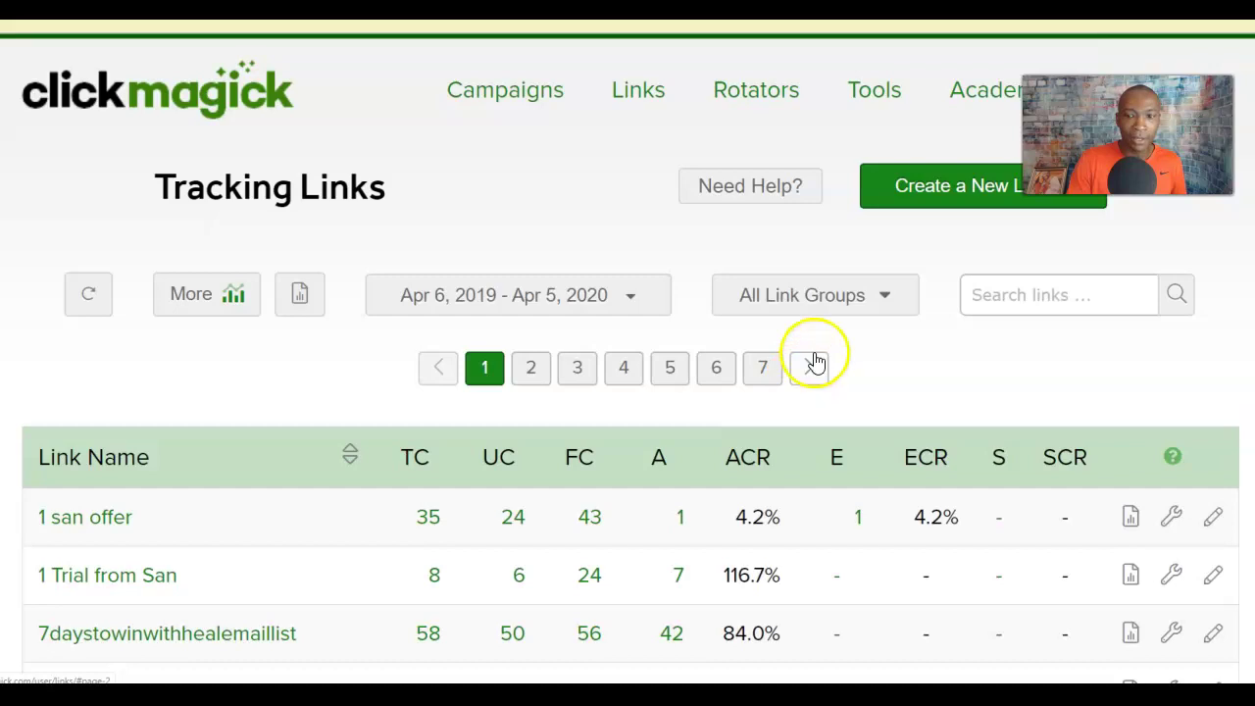
{"action": "left_click", "coordinate": [829, 298]}
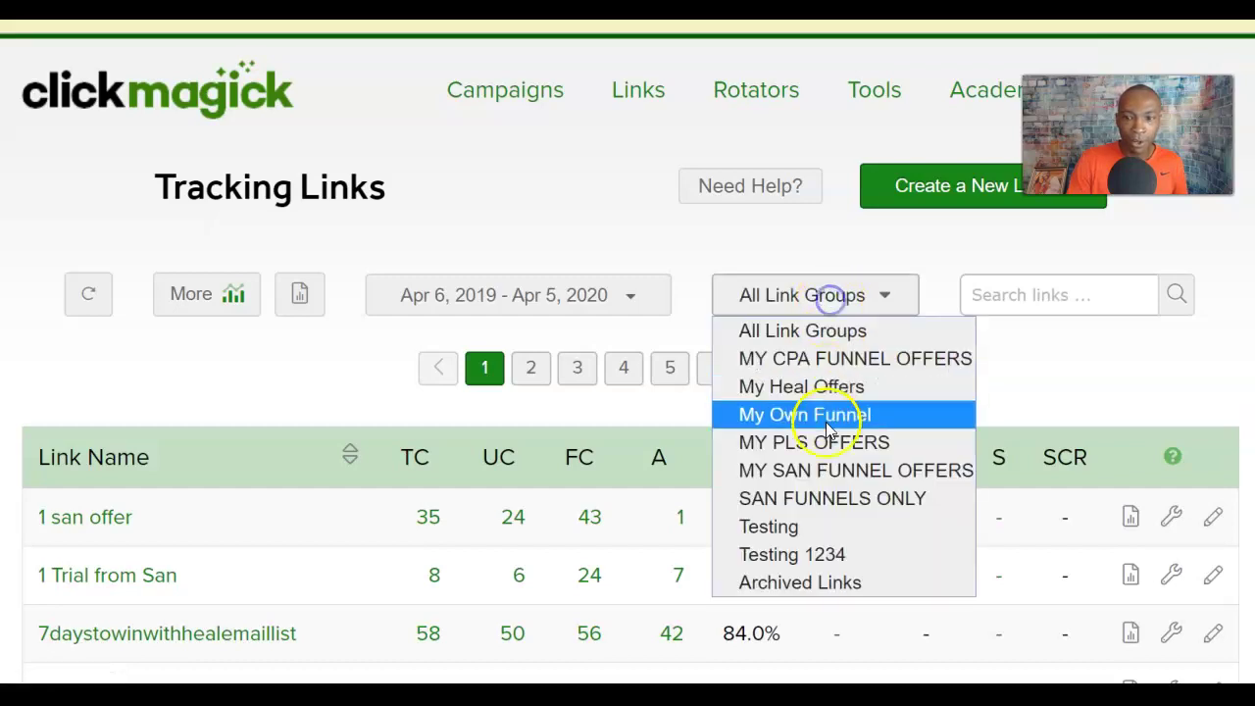
{"action": "left_click", "coordinate": [795, 531]}
{"action": "scroll", "coordinate": [278, 408], "scroll_direction": "down", "scroll_amount": 3}
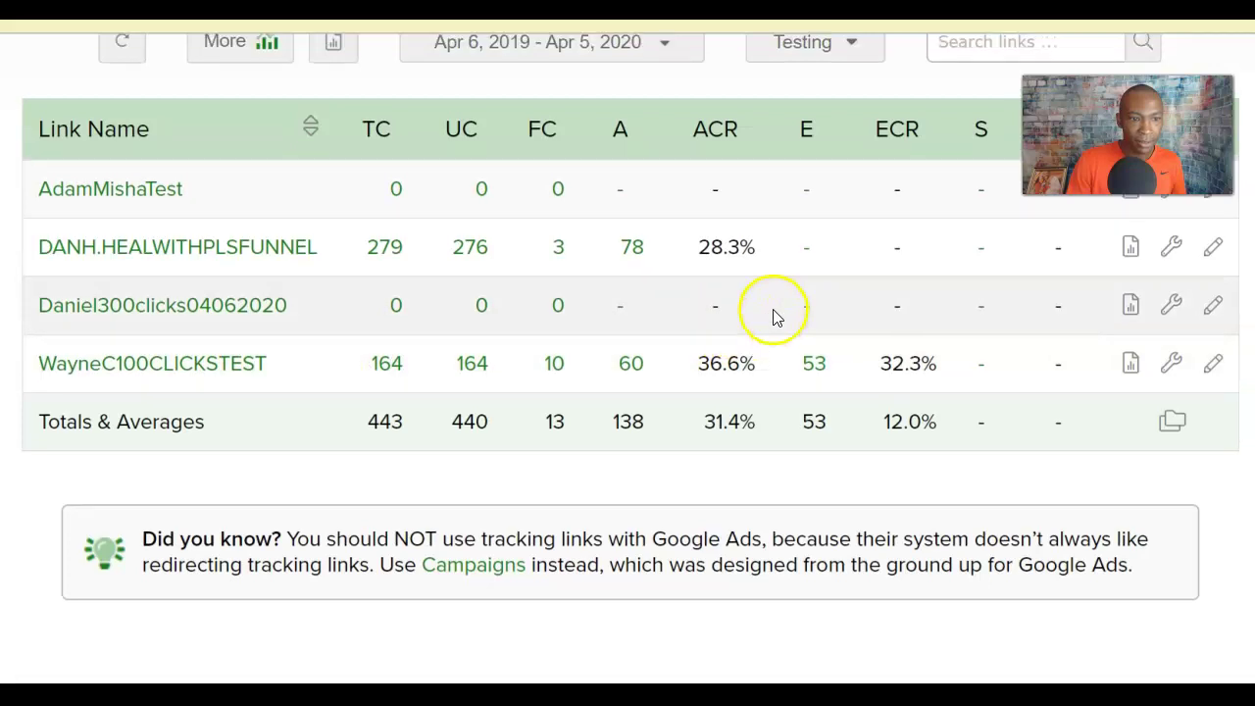
{"action": "scroll", "coordinate": [779, 313], "scroll_direction": "up", "scroll_amount": 3}
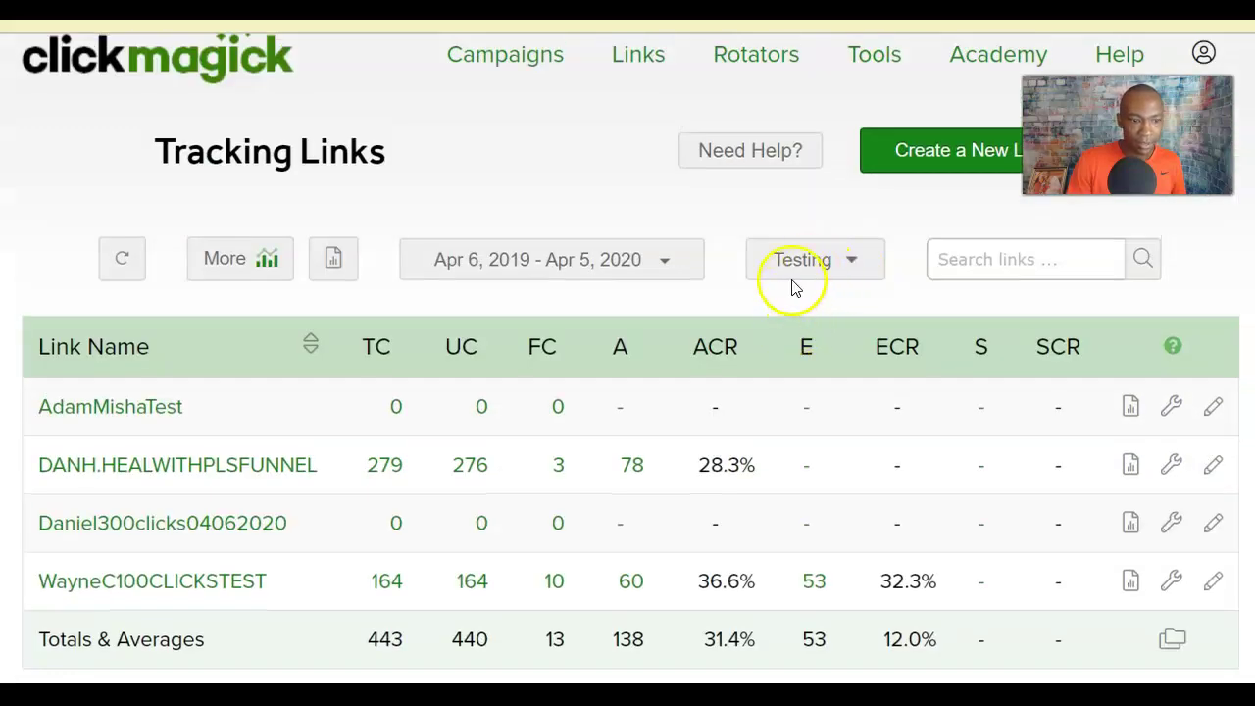
{"action": "scroll", "coordinate": [491, 414], "scroll_direction": "down", "scroll_amount": 2}
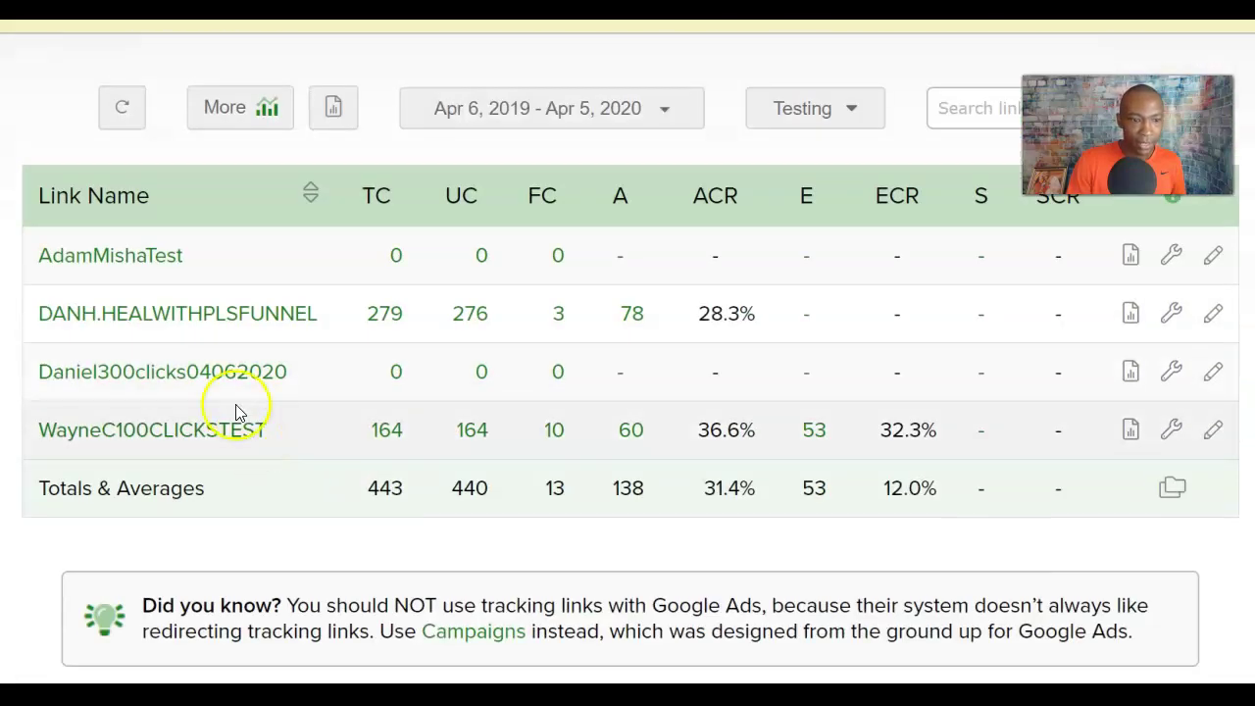
Open the Daniel300clicks04062020 link's Basic settings.
{"action": "left_click", "coordinate": [157, 373]}
{"action": "scroll", "coordinate": [308, 441], "scroll_direction": "down", "scroll_amount": 3}
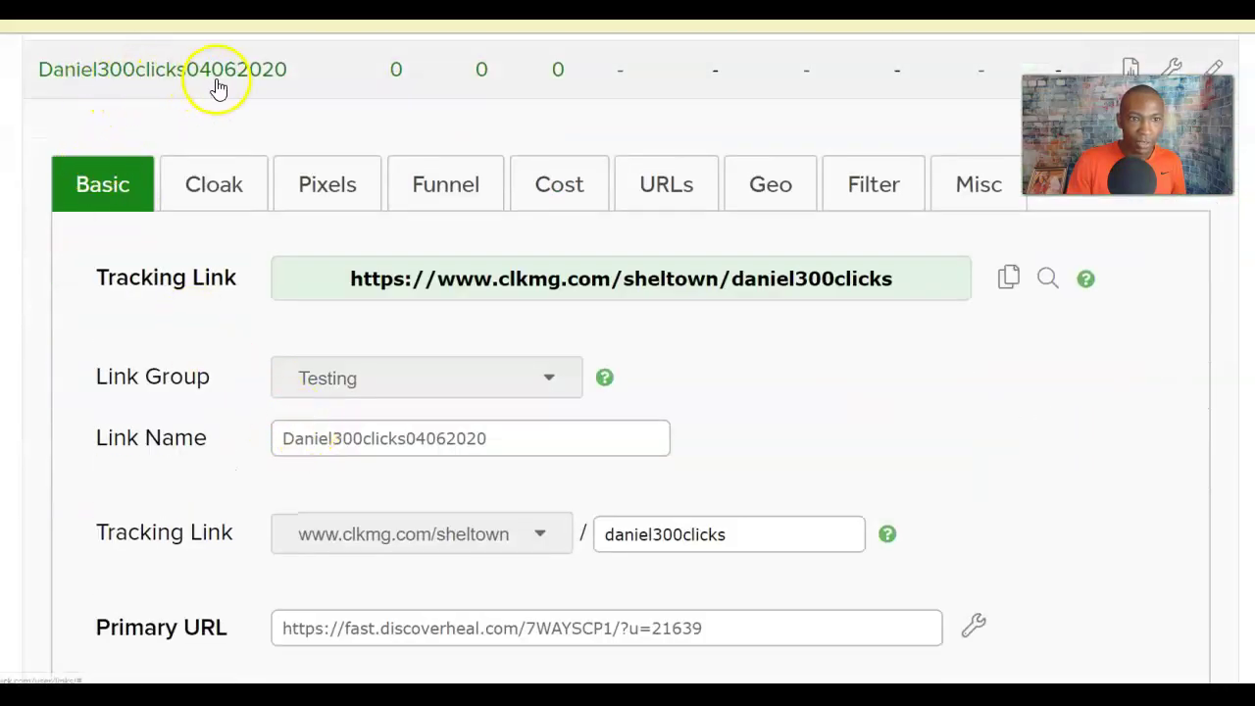
{"action": "mouse_move", "coordinate": [231, 86]}
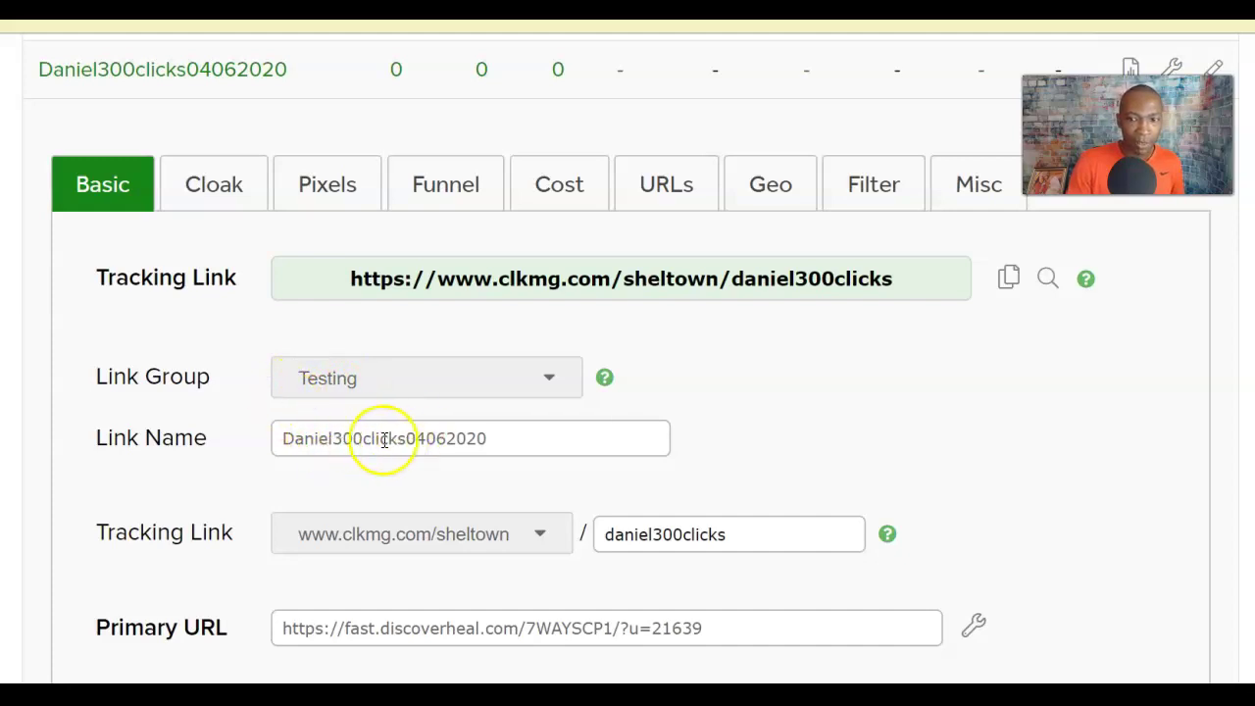
{"action": "scroll", "coordinate": [633, 370], "scroll_direction": "down", "scroll_amount": 2}
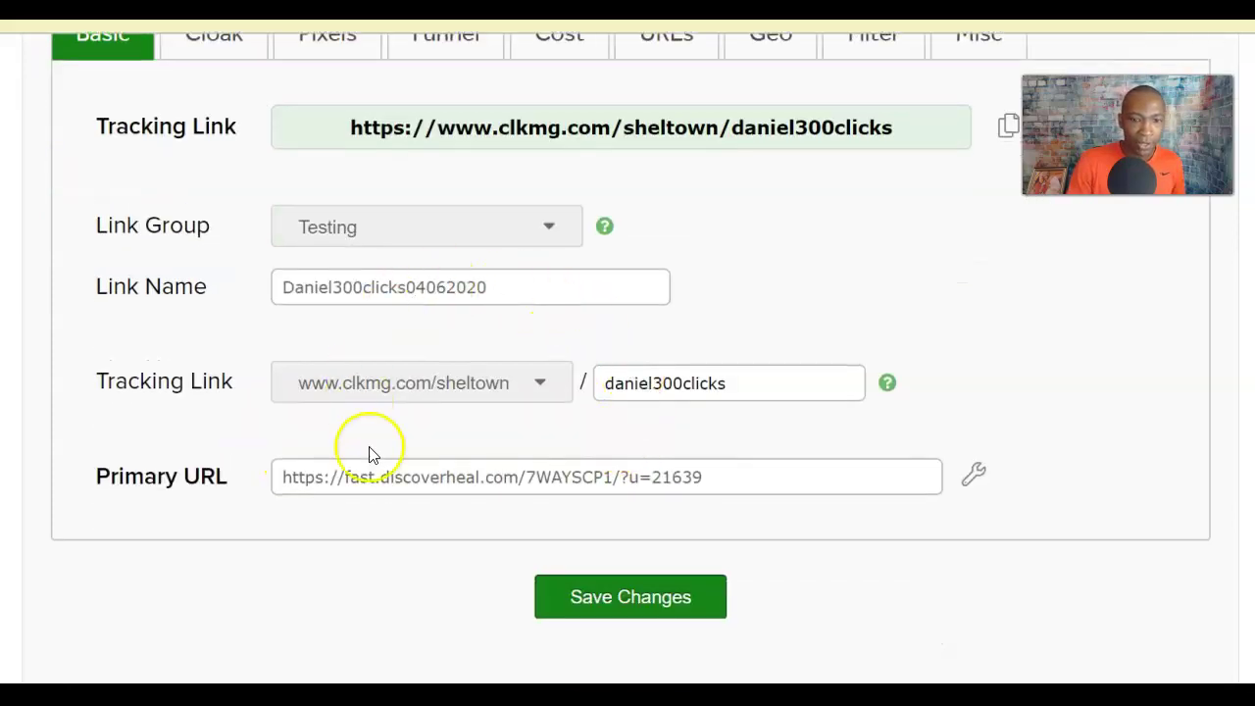
{"action": "scroll", "coordinate": [630, 432], "scroll_direction": "up", "scroll_amount": 2}
Select the generated tracking link URL.
{"action": "left_click", "coordinate": [346, 280]}
{"action": "left_click_drag", "start_coordinate": [345, 280], "coordinate": [905, 269]}
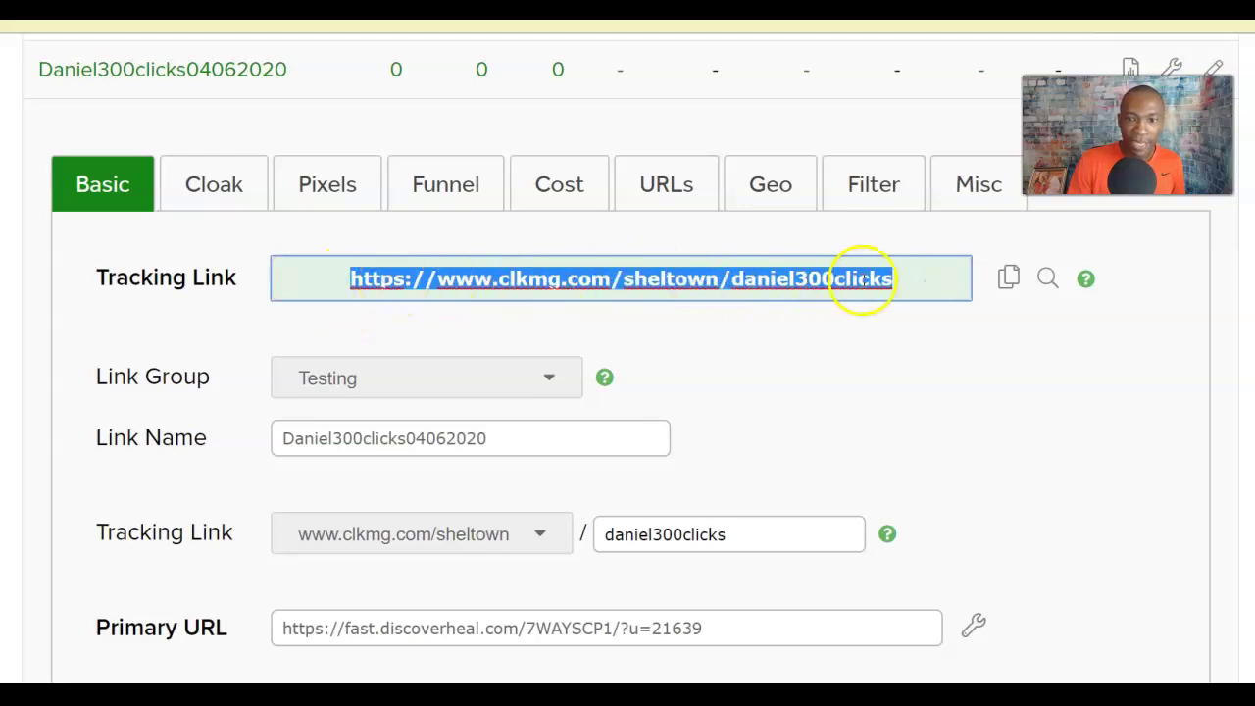
{"action": "left_click", "coordinate": [417, 280]}
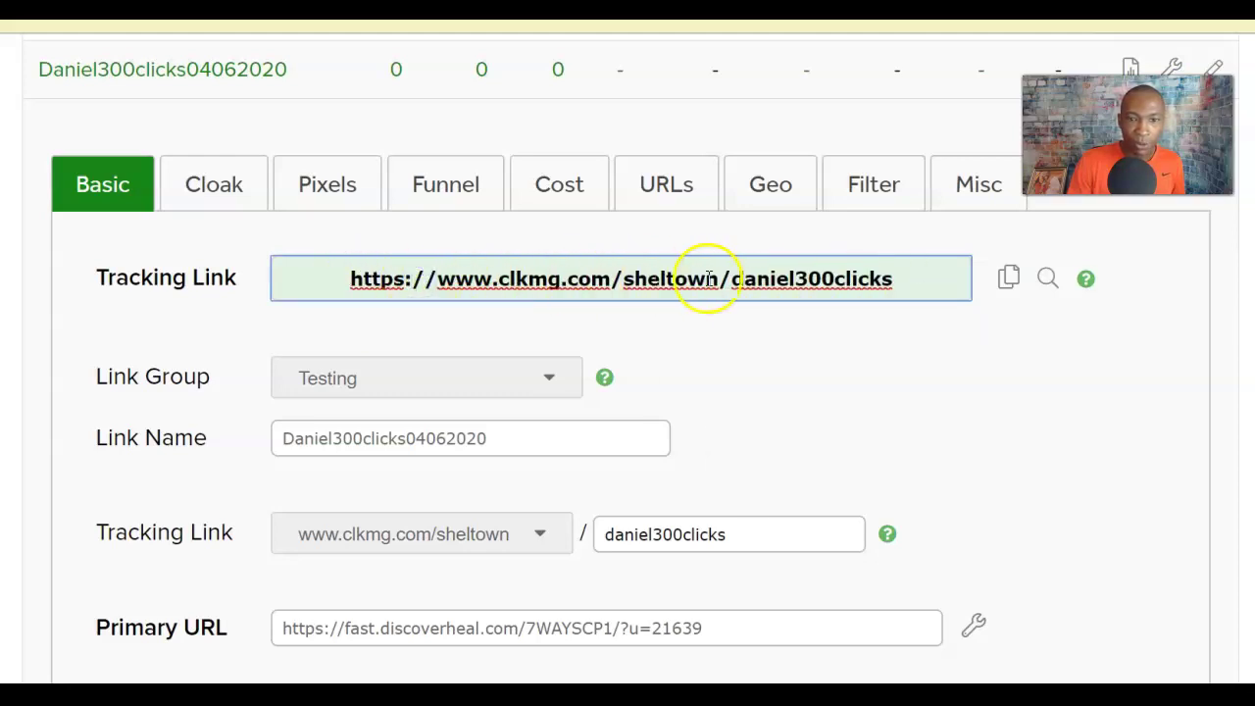
{"action": "scroll", "coordinate": [550, 412], "scroll_direction": "down", "scroll_amount": 1}
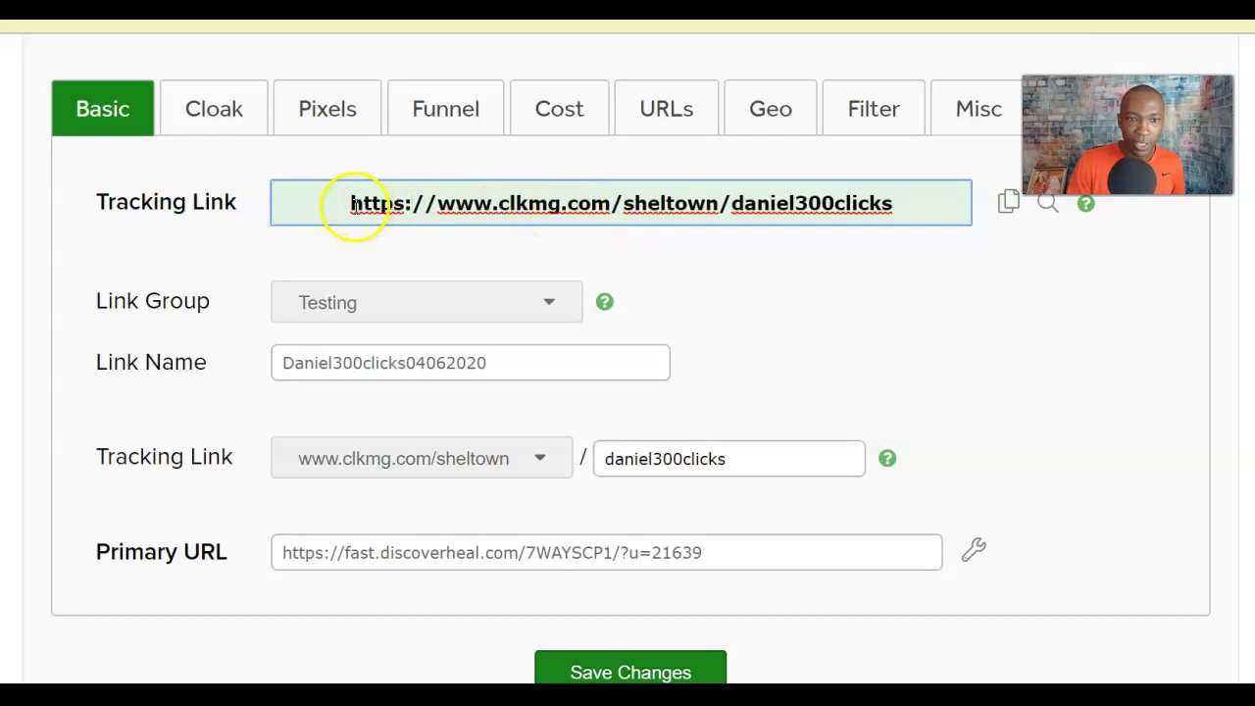
{"action": "left_click_drag", "start_coordinate": [351, 203], "coordinate": [892, 203]}
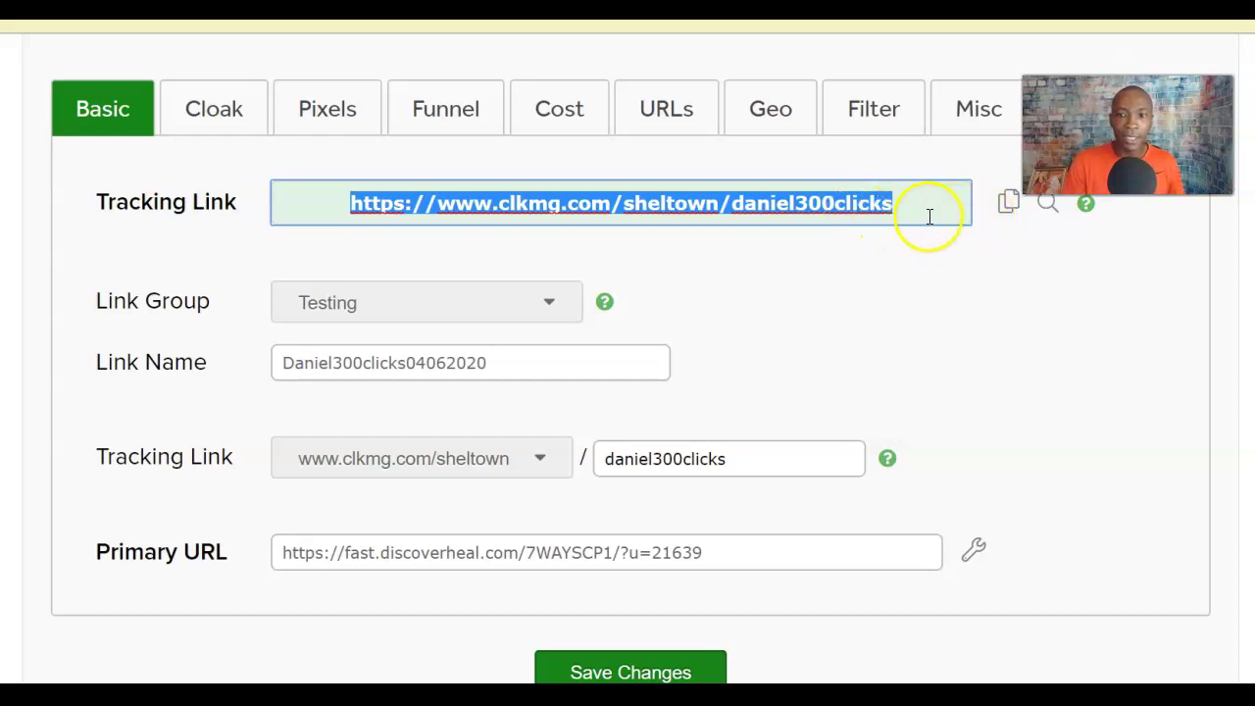
{"action": "scroll", "coordinate": [673, 347], "scroll_direction": "up", "scroll_amount": 3}
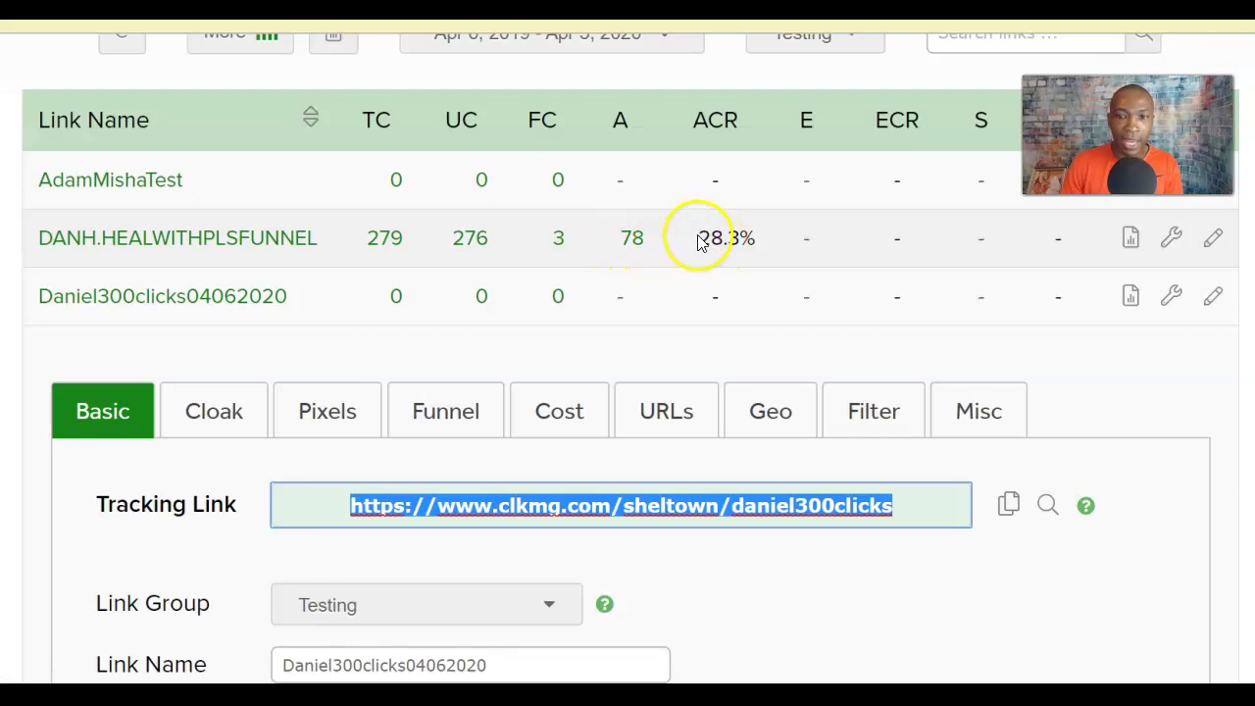
Preview the link to load the '7 Steps to Making Money Online' landing page.
{"action": "left_click_drag", "start_coordinate": [698, 243], "coordinate": [756, 238]}
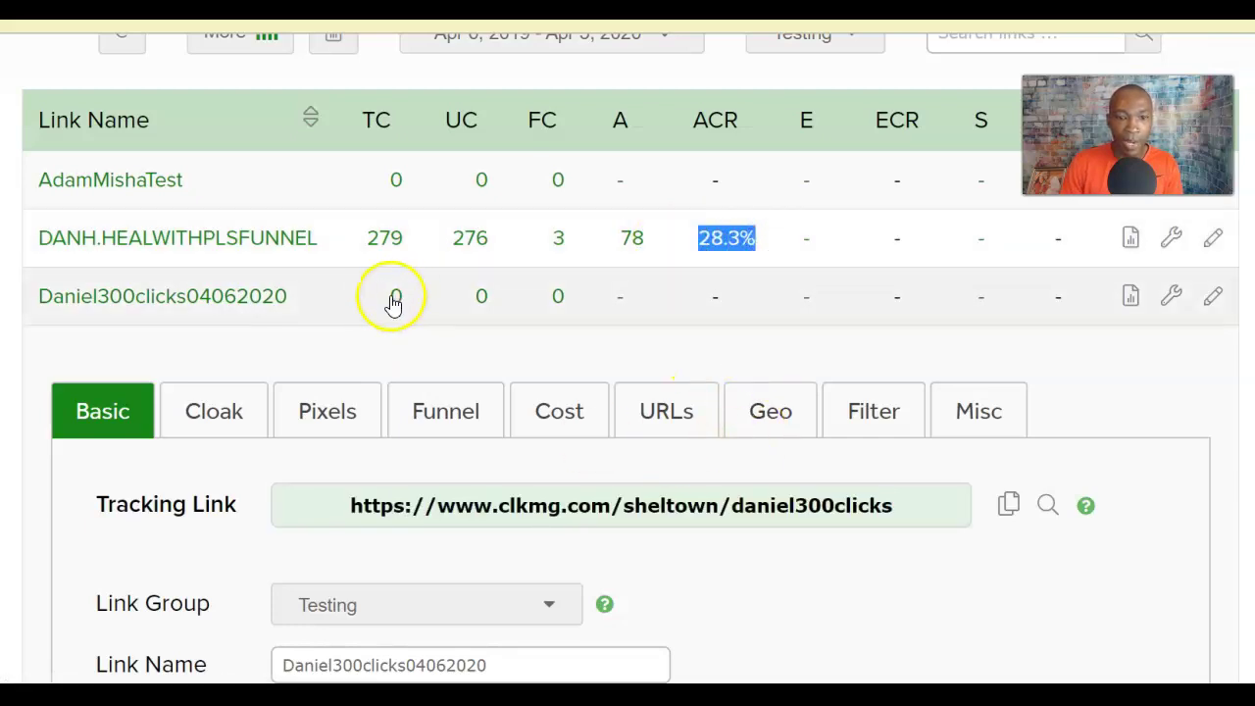
{"action": "scroll", "coordinate": [912, 491], "scroll_direction": "down", "scroll_amount": 2}
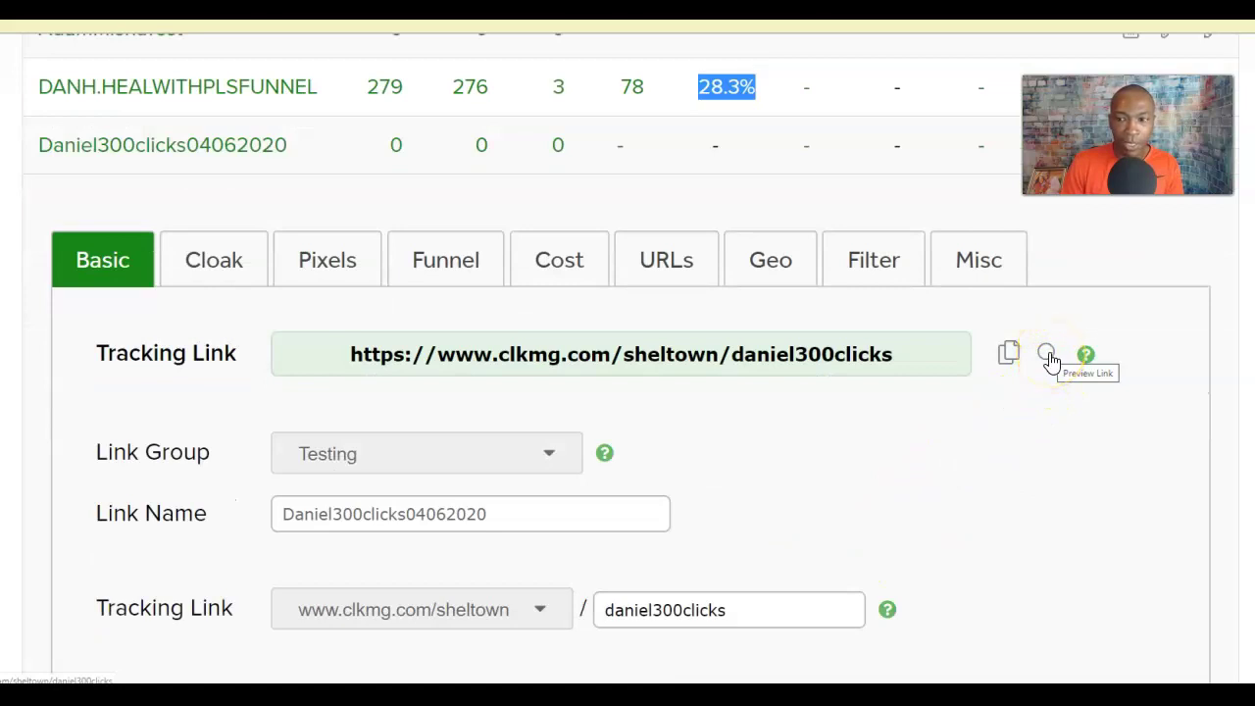
{"action": "left_click", "coordinate": [1051, 363]}
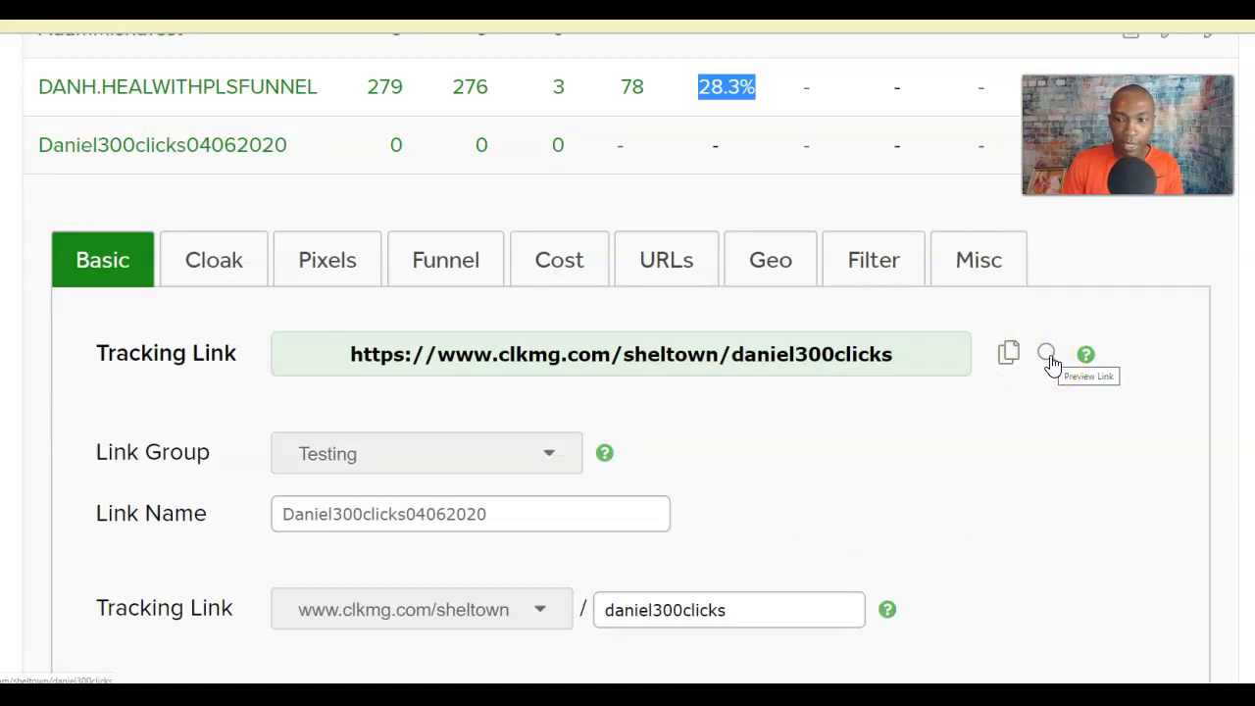
{"action": "left_click", "coordinate": [1010, 358]}
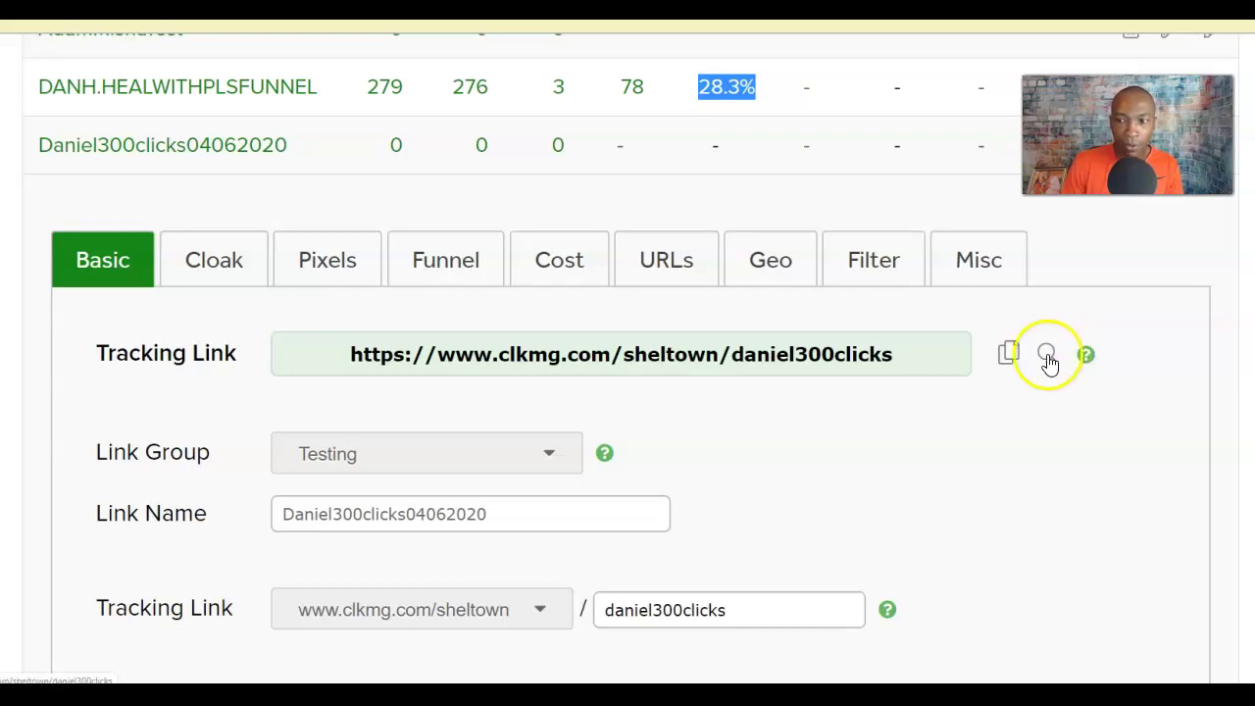
{"action": "left_click", "coordinate": [1048, 357]}
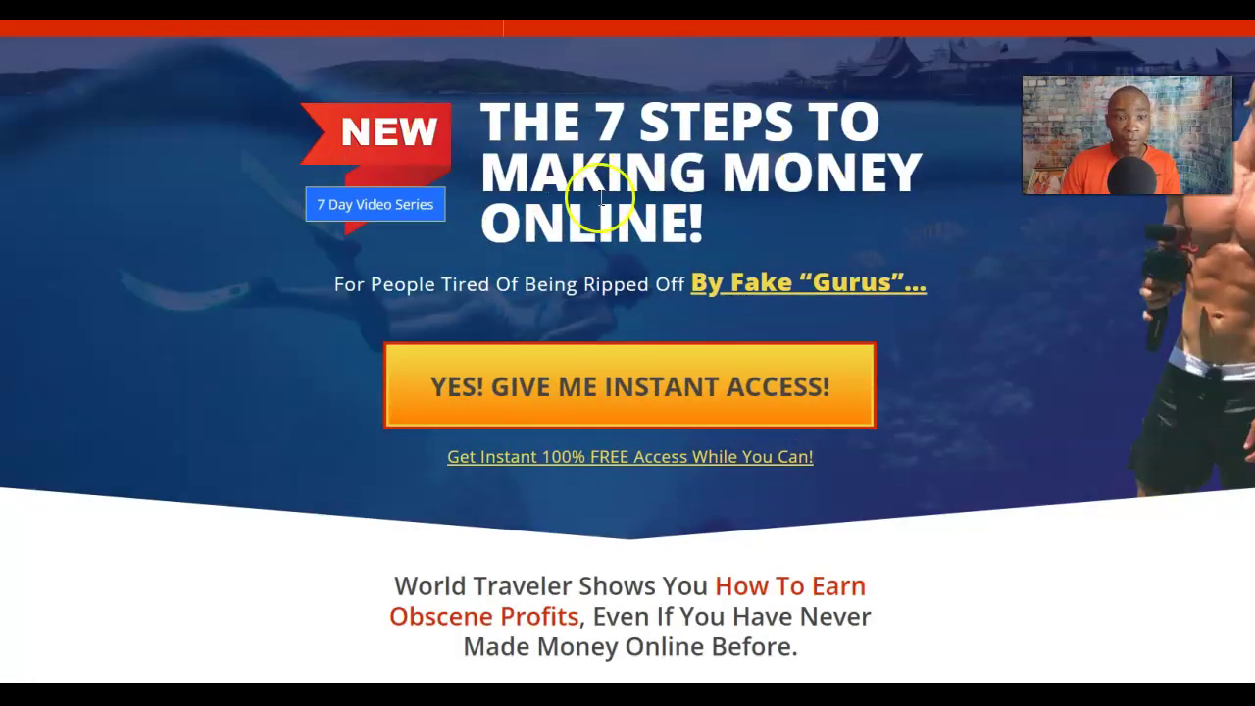
Submit the signup popup with first name 'Testing' and a saved e-mail address.
{"action": "left_click", "coordinate": [640, 402]}
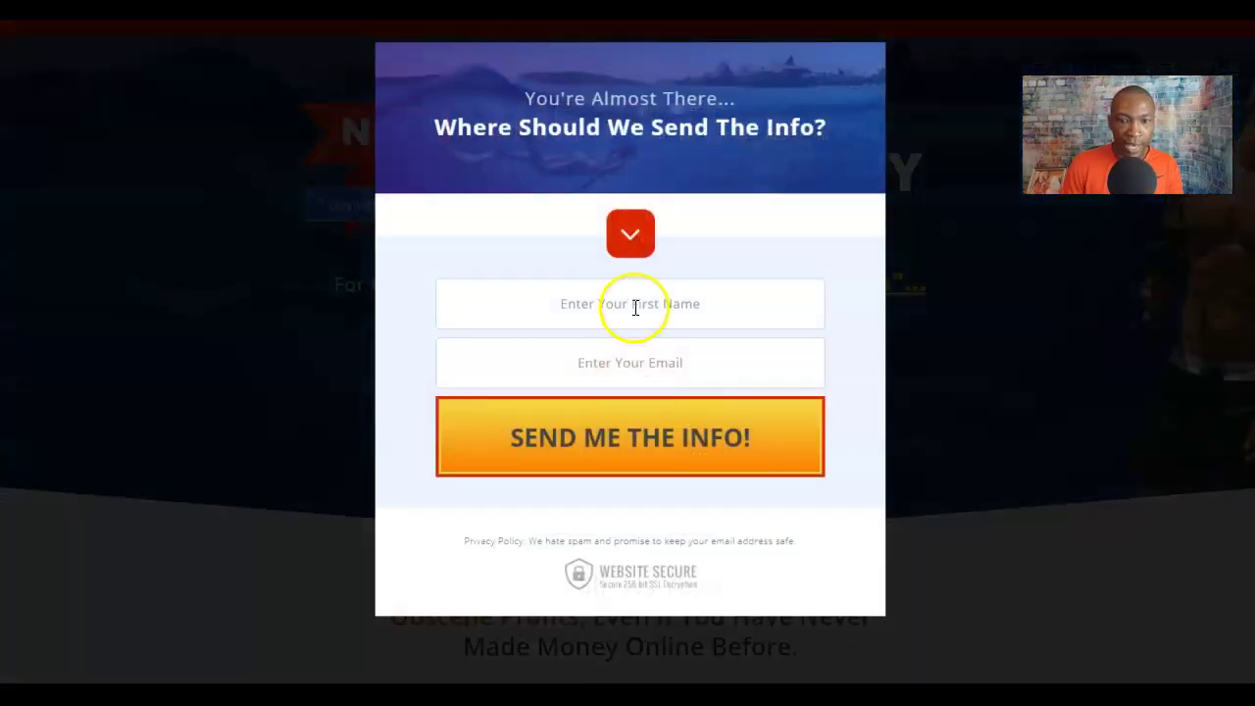
{"action": "left_click", "coordinate": [635, 305]}
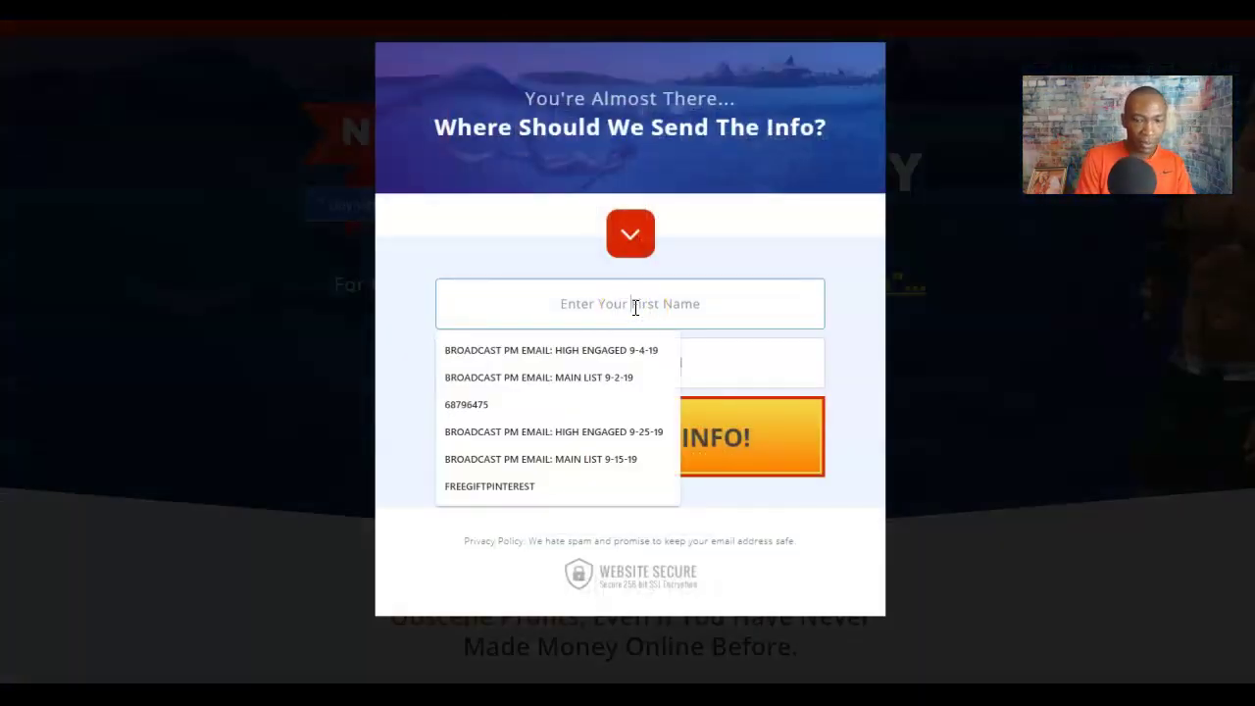
{"action": "type", "text": "Testing"}
{"action": "left_click", "coordinate": [680, 363]}
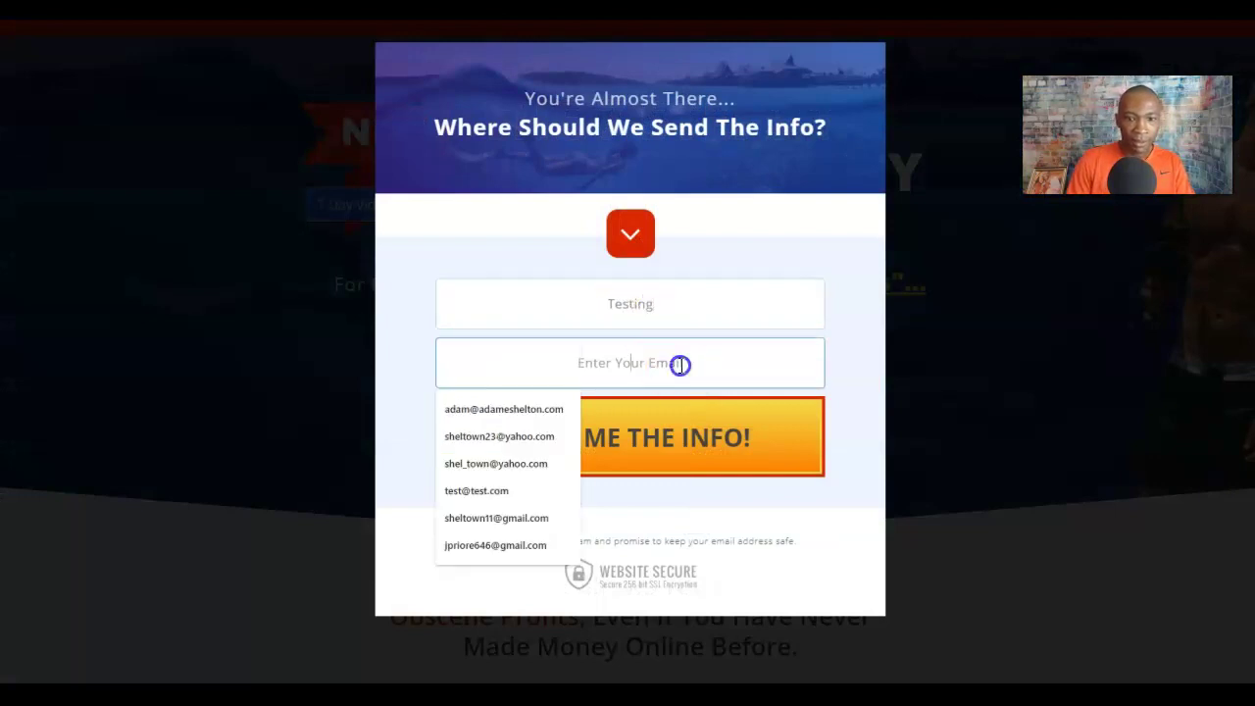
{"action": "type", "text": "test@test.com"}
{"action": "left_click", "coordinate": [484, 410]}
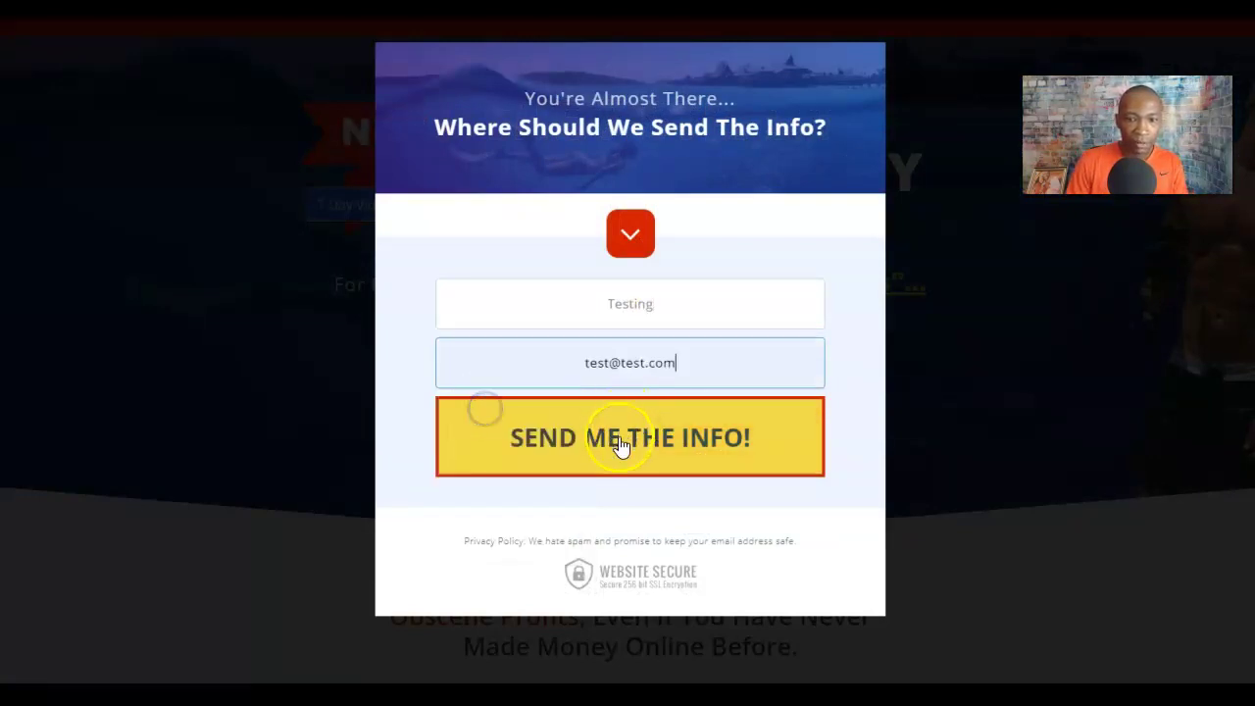
{"action": "left_click", "coordinate": [621, 443]}
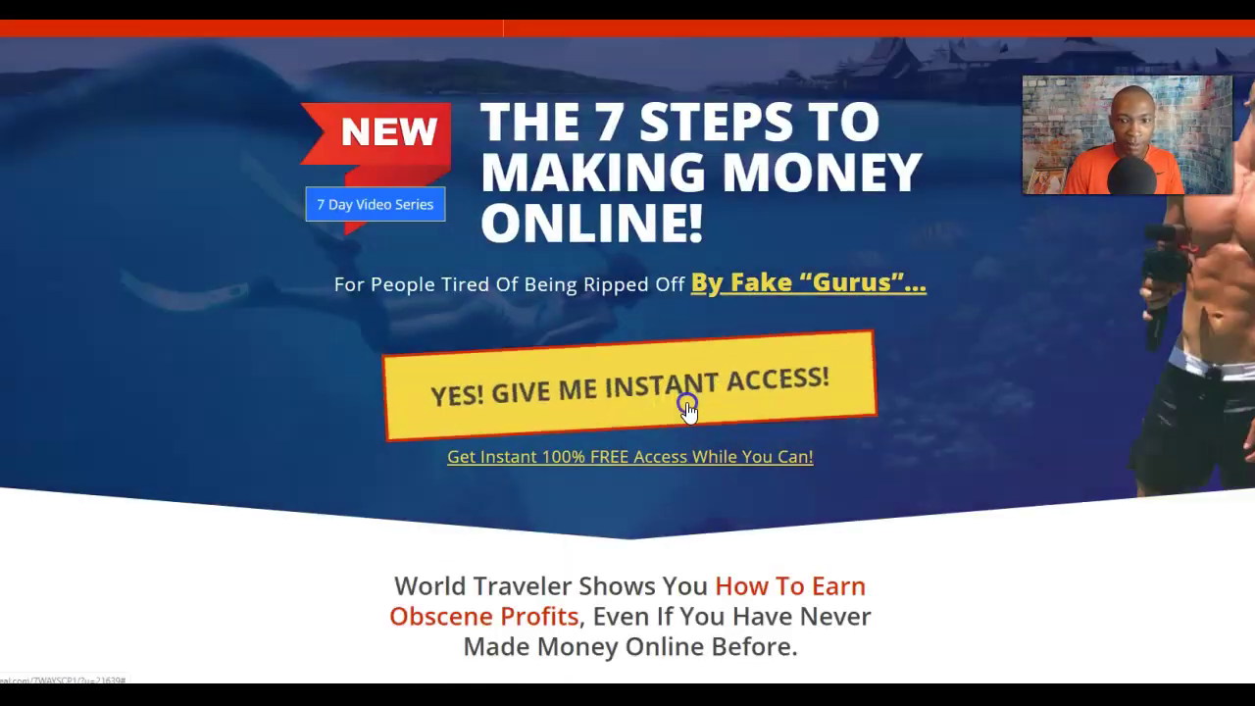
Resubmit the signup form after replacing the e-mail with another test address.
{"action": "left_click", "coordinate": [681, 401]}
{"action": "left_click", "coordinate": [672, 367]}
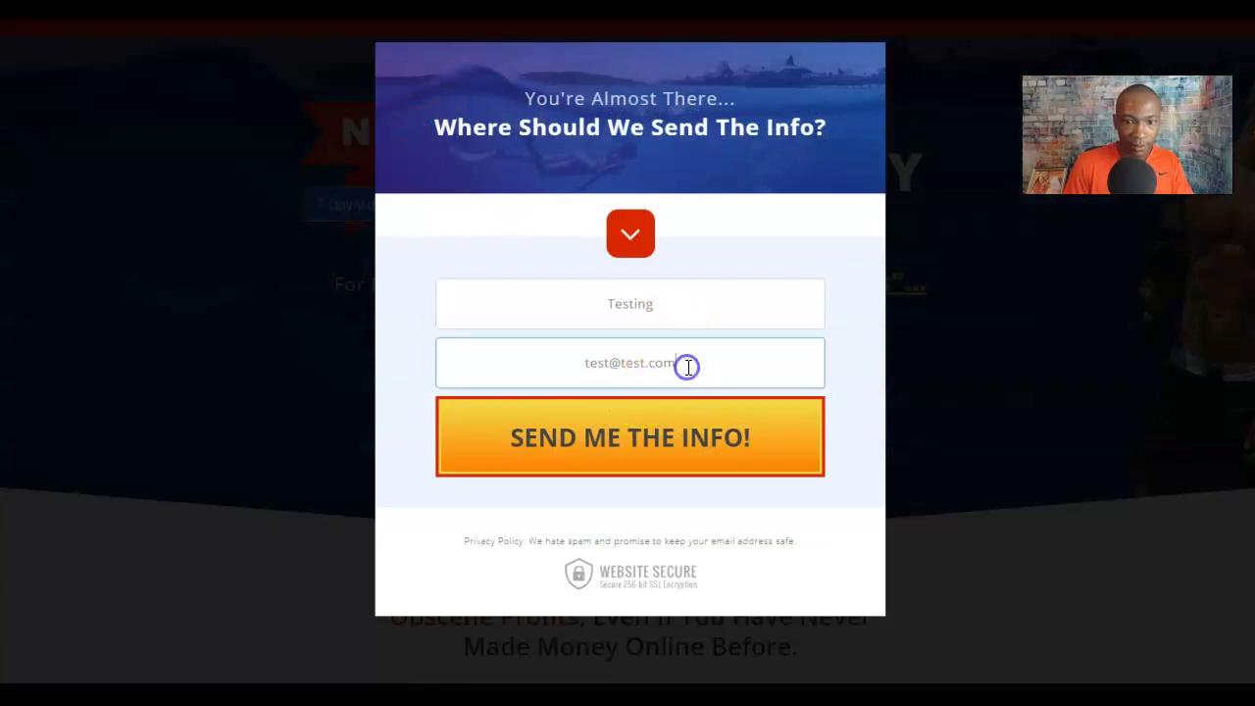
{"action": "key", "text": "BackSpace"}
{"action": "key", "text": "BackSpace"}
{"action": "key", "text": "BackSpace"}
{"action": "key", "text": "BackSpace"}
{"action": "key", "text": "BackSpace"}
{"action": "key", "text": "BackSpace"}
{"action": "key", "text": "BackSpace"}
{"action": "key", "text": "BackSpace"}
{"action": "key", "text": "BackSpace"}
{"action": "key", "text": "BackSpace"}
{"action": "key", "text": "BackSpace"}
{"action": "key", "text": "BackSpace"}
{"action": "key", "text": "BackSpace"}
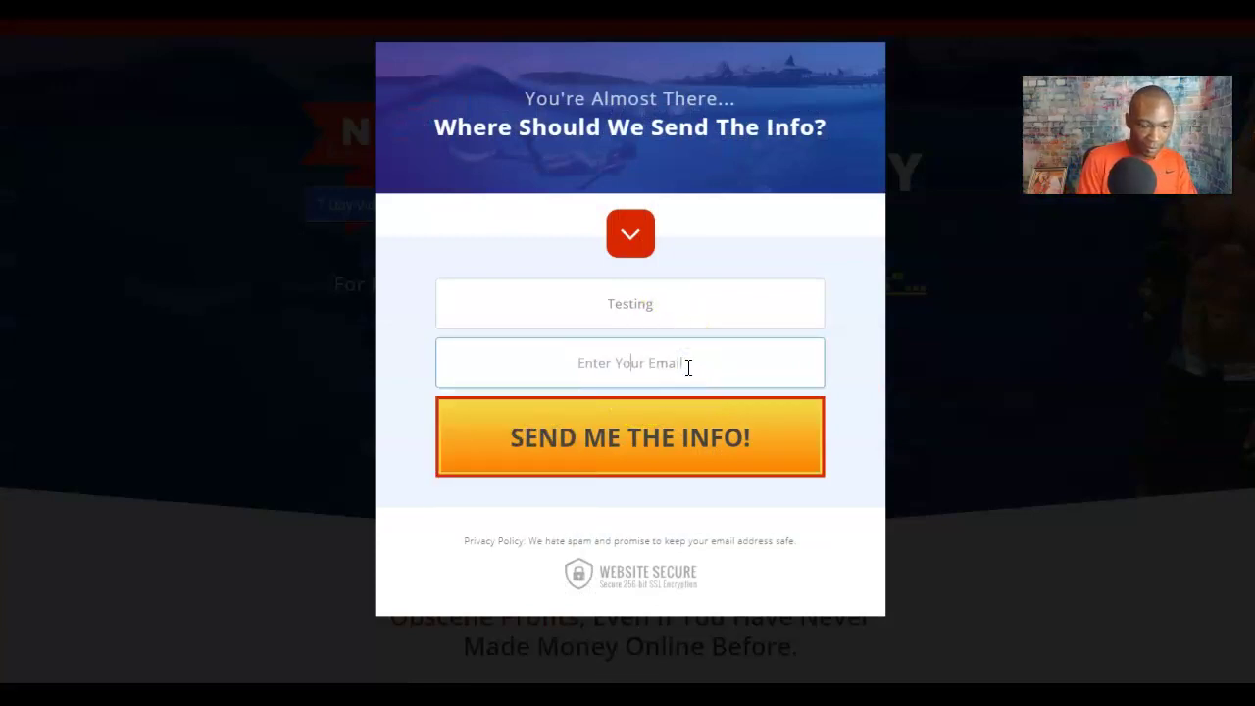
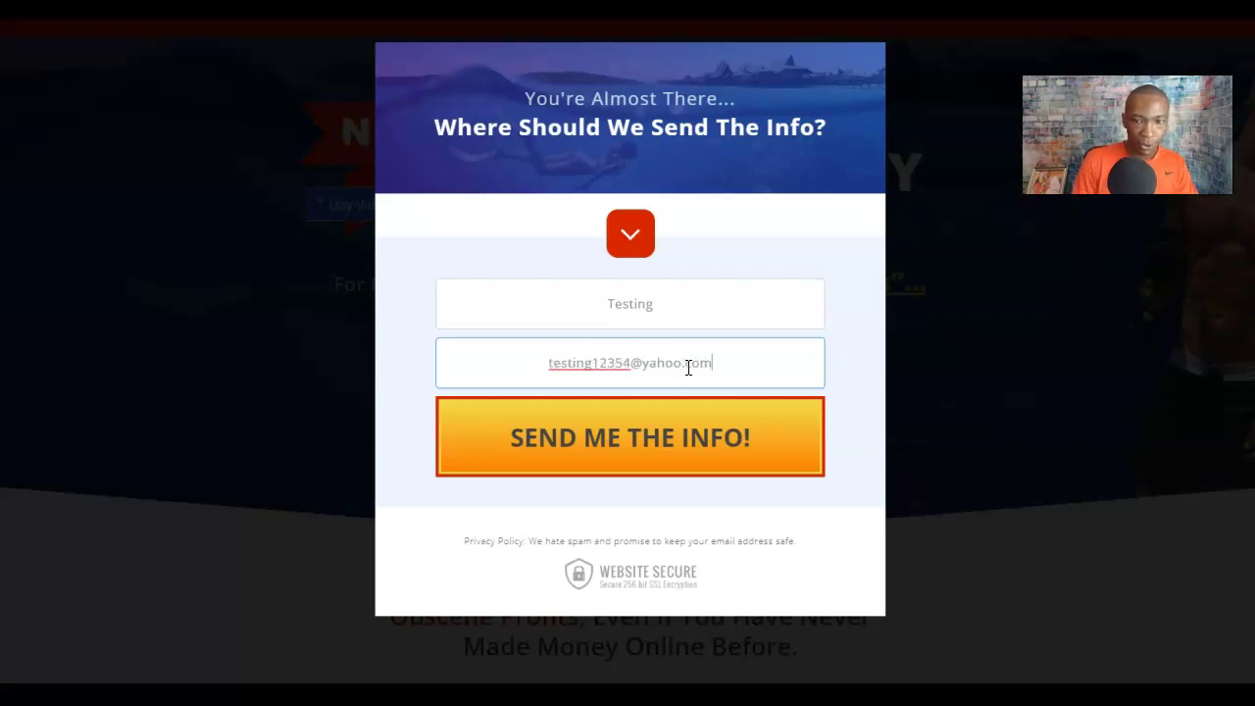
{"action": "left_click", "coordinate": [633, 421]}
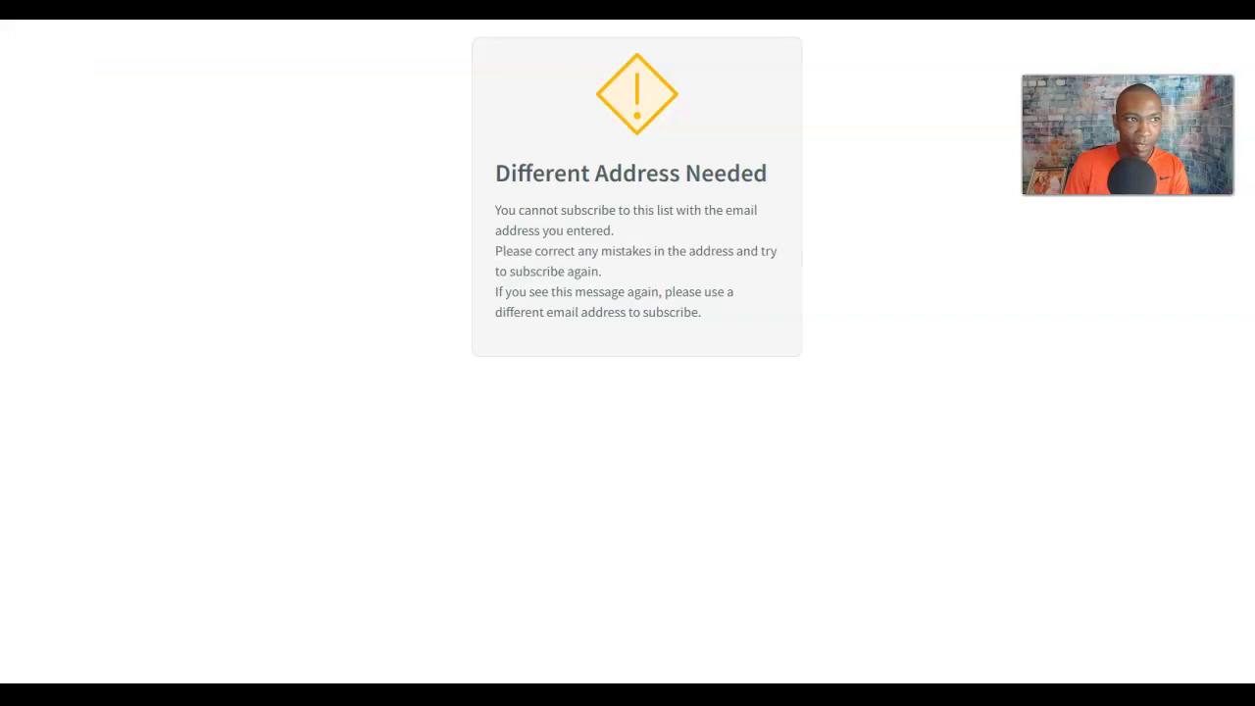
Return after the address error and resubmit with a new first name and a saved e-mail.
{"action": "key", "text": "alt+Left"}
{"action": "left_click", "coordinate": [627, 397]}
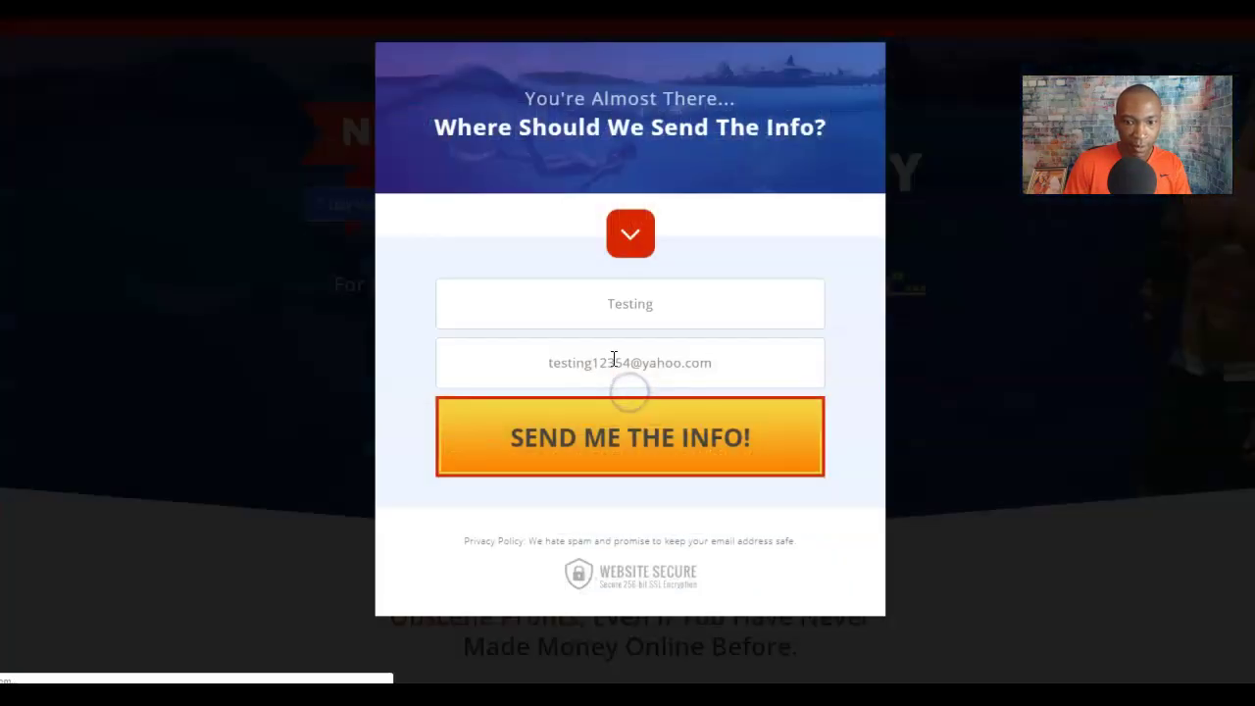
{"action": "left_click", "coordinate": [653, 302]}
{"action": "double_click", "coordinate": [472, 298]}
{"action": "type", "text": "a"}
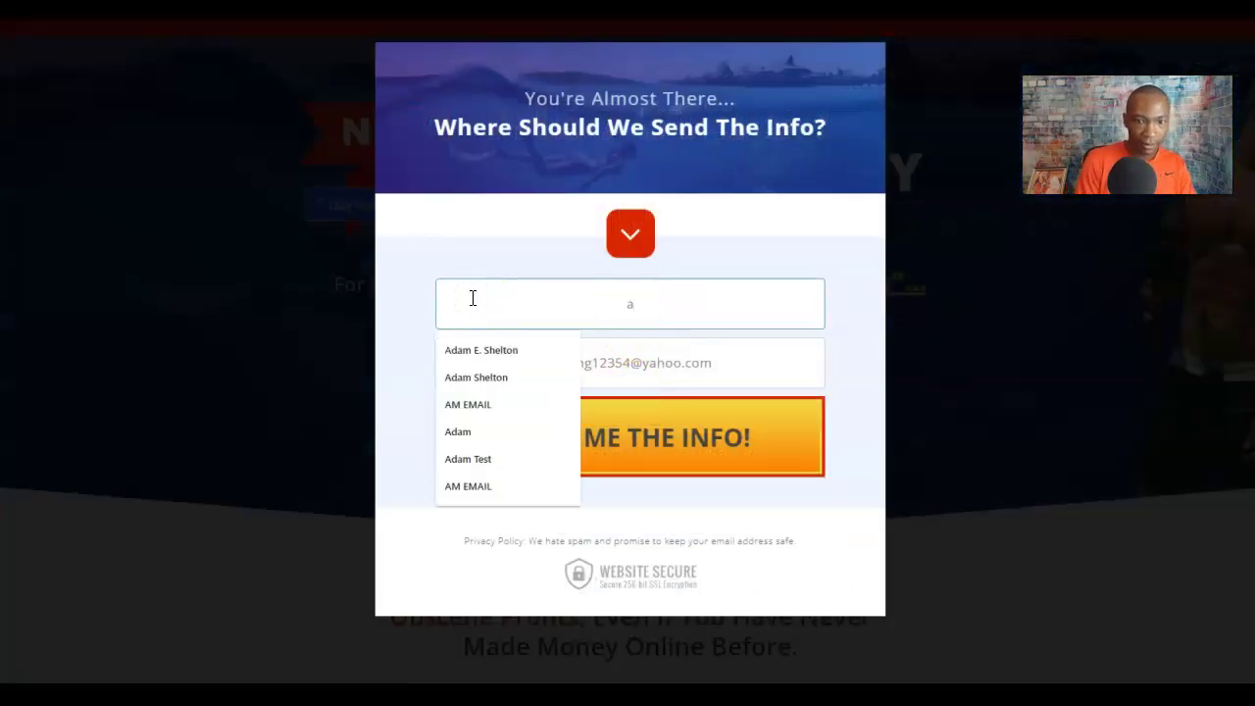
{"action": "key", "text": "BackSpace"}
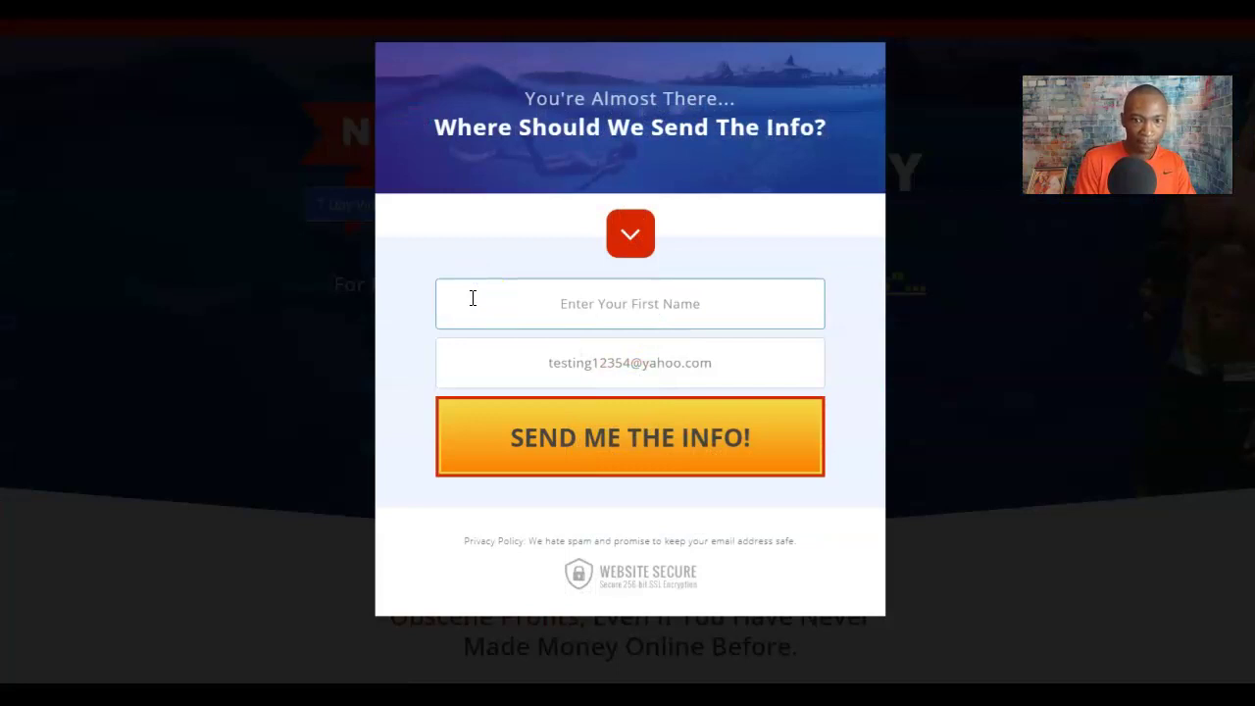
{"action": "type", "text": "Alan"}
{"action": "key", "text": "Tab"}
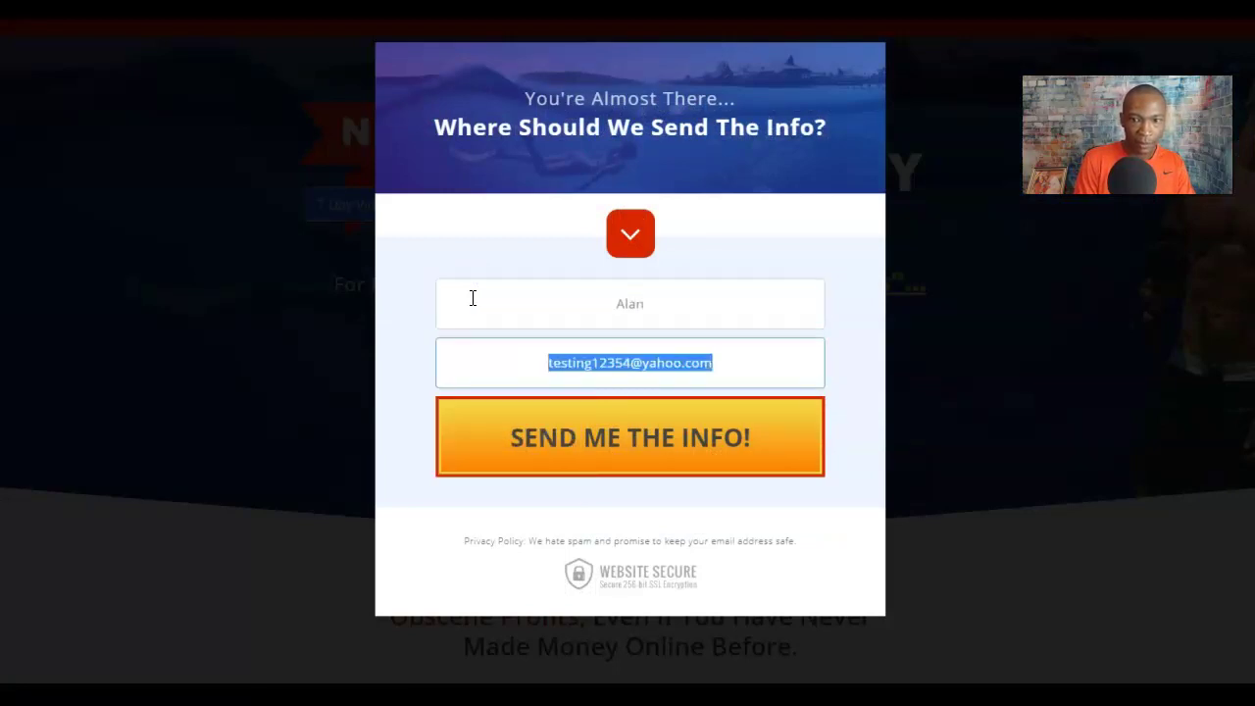
{"action": "type", "text": "a"}
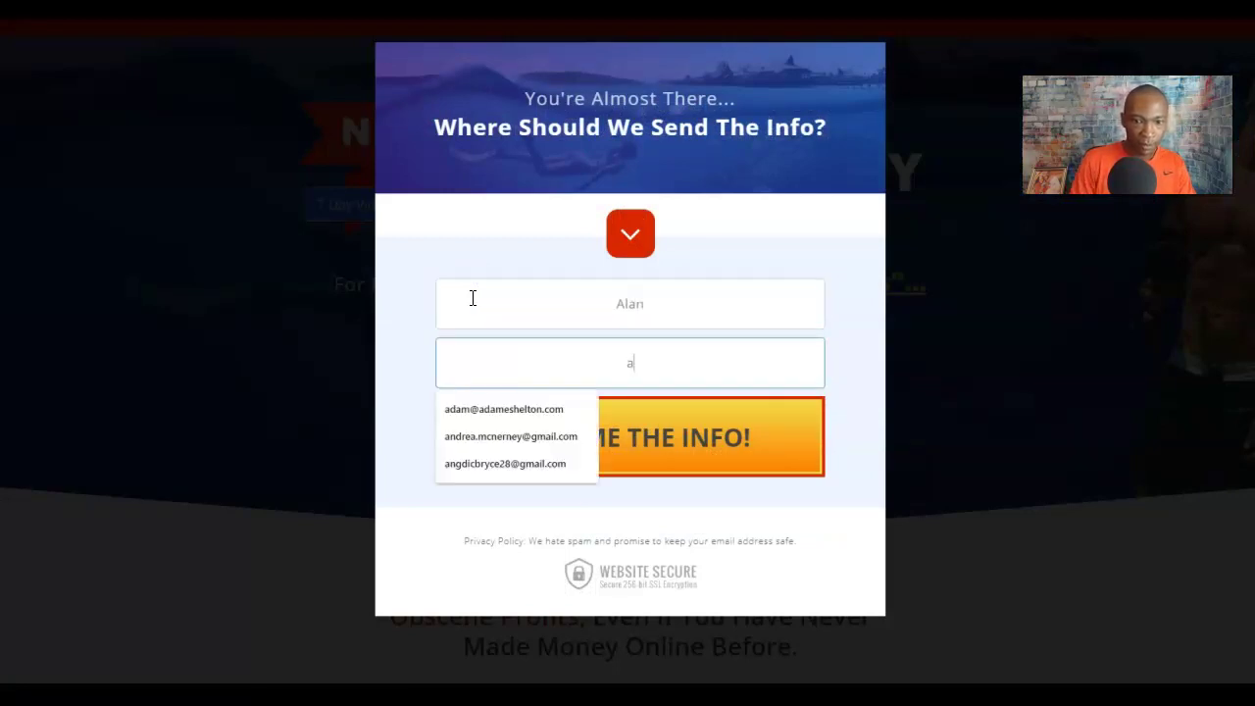
{"action": "left_click", "coordinate": [504, 436]}
{"action": "left_click", "coordinate": [675, 449]}
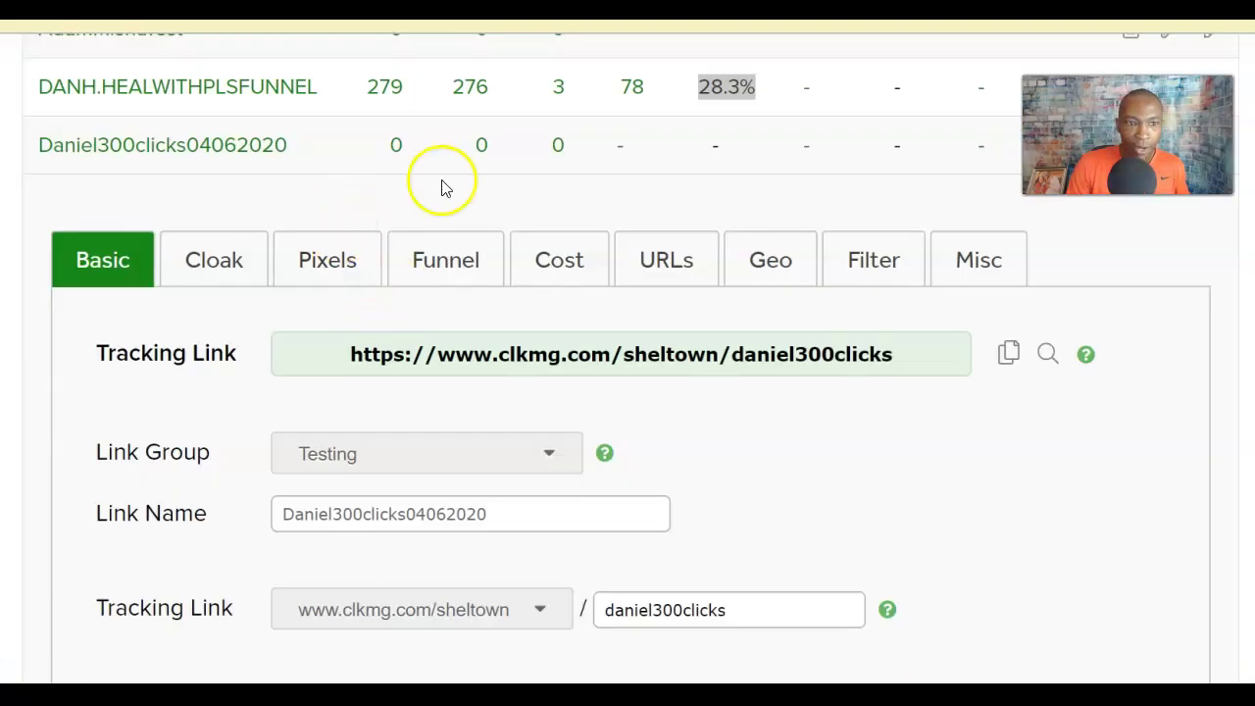
Reload the stats page and highlight Daniel300clicks04062020's 100.0% action rate.
{"action": "left_click", "coordinate": [33, 305]}
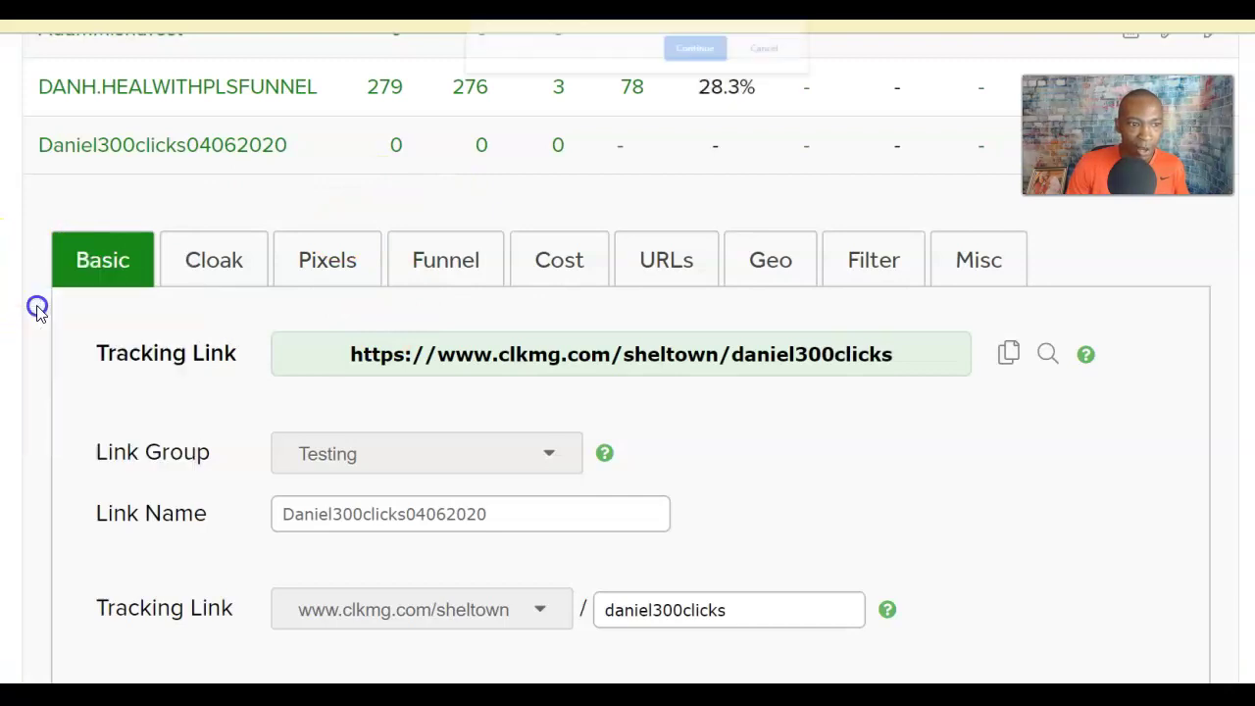
{"action": "left_click", "coordinate": [699, 57]}
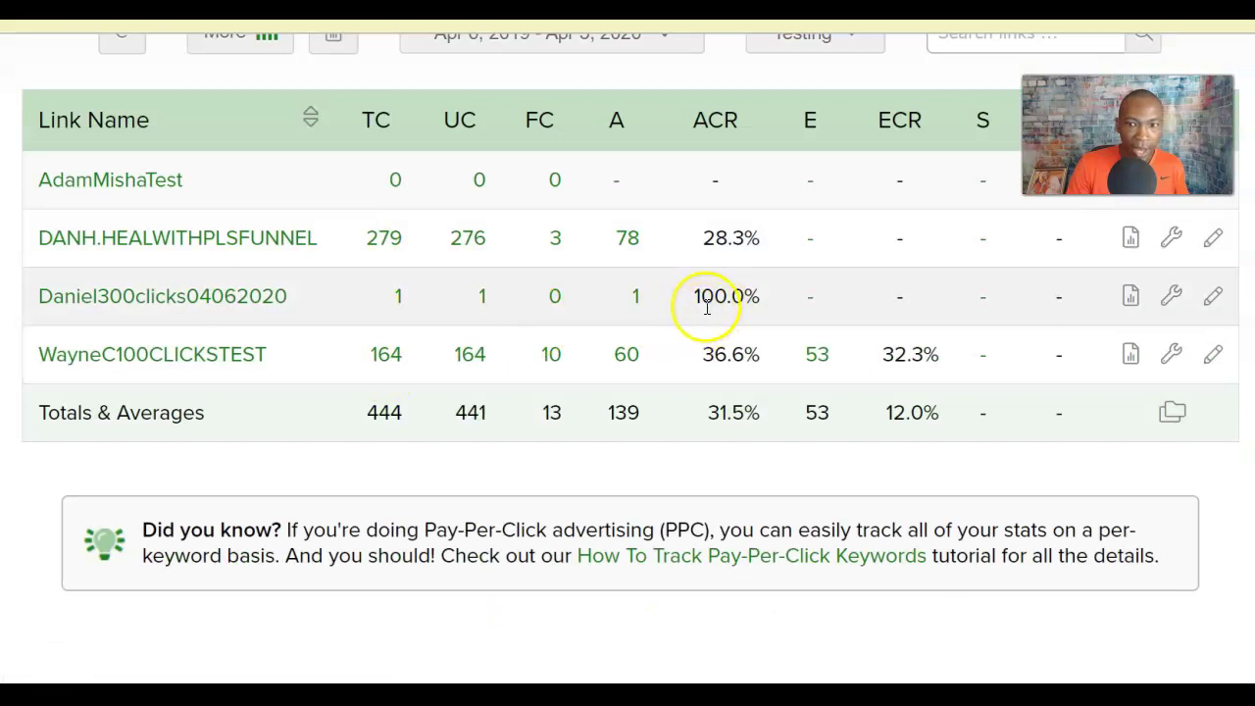
{"action": "left_click_drag", "start_coordinate": [690, 297], "coordinate": [764, 299]}
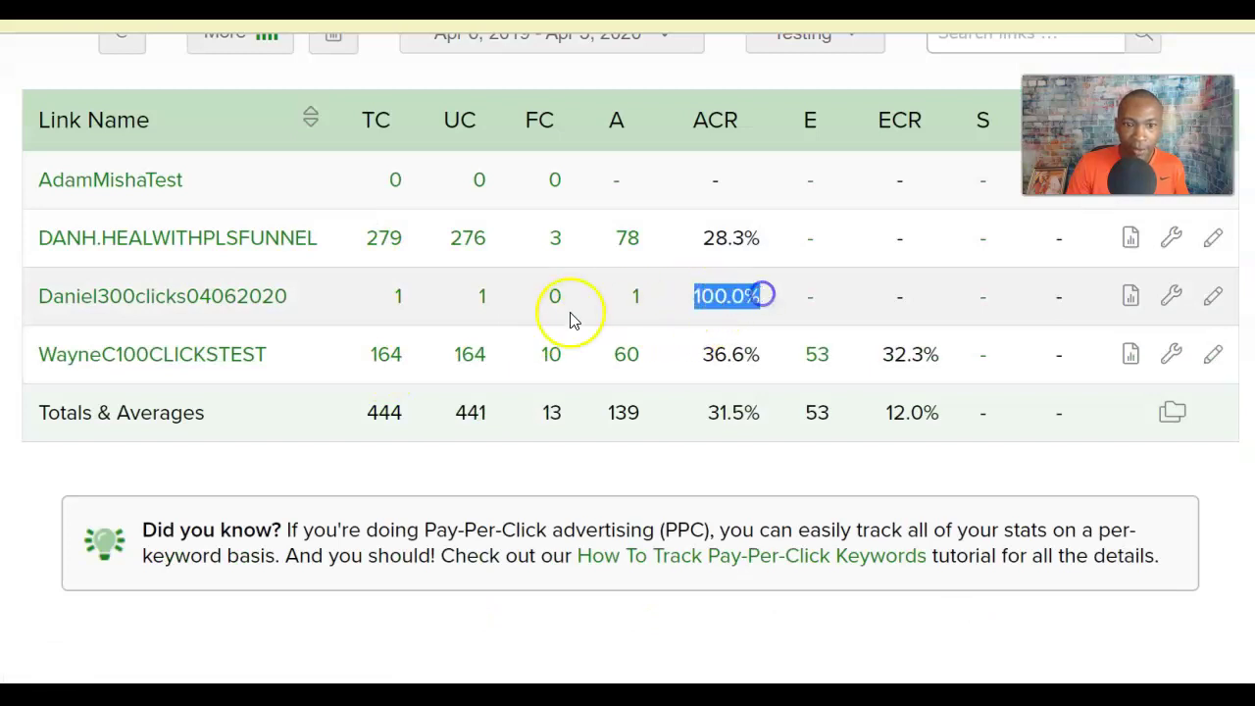
{"action": "mouse_move", "coordinate": [633, 301]}
{"action": "left_mouse_down"}
{"action": "mouse_move", "coordinate": [645, 291]}
{"action": "mouse_move", "coordinate": [613, 291]}
{"action": "left_mouse_up"}
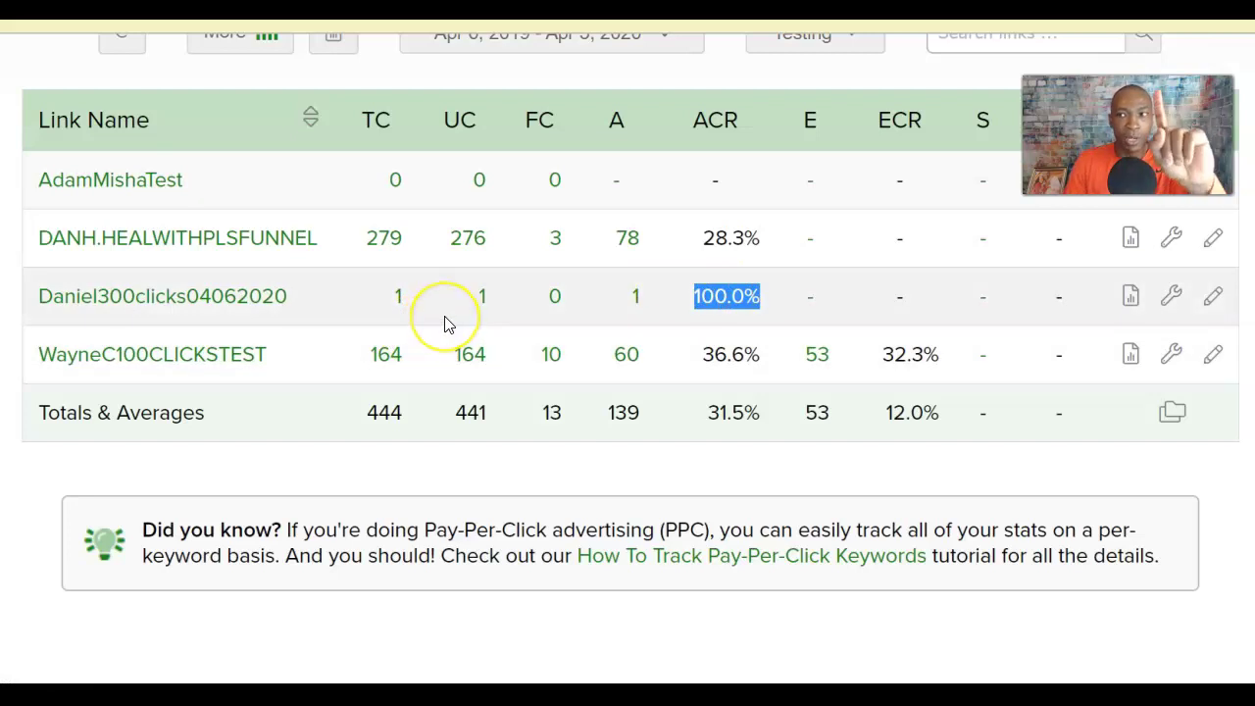
{"action": "left_click", "coordinate": [455, 334]}
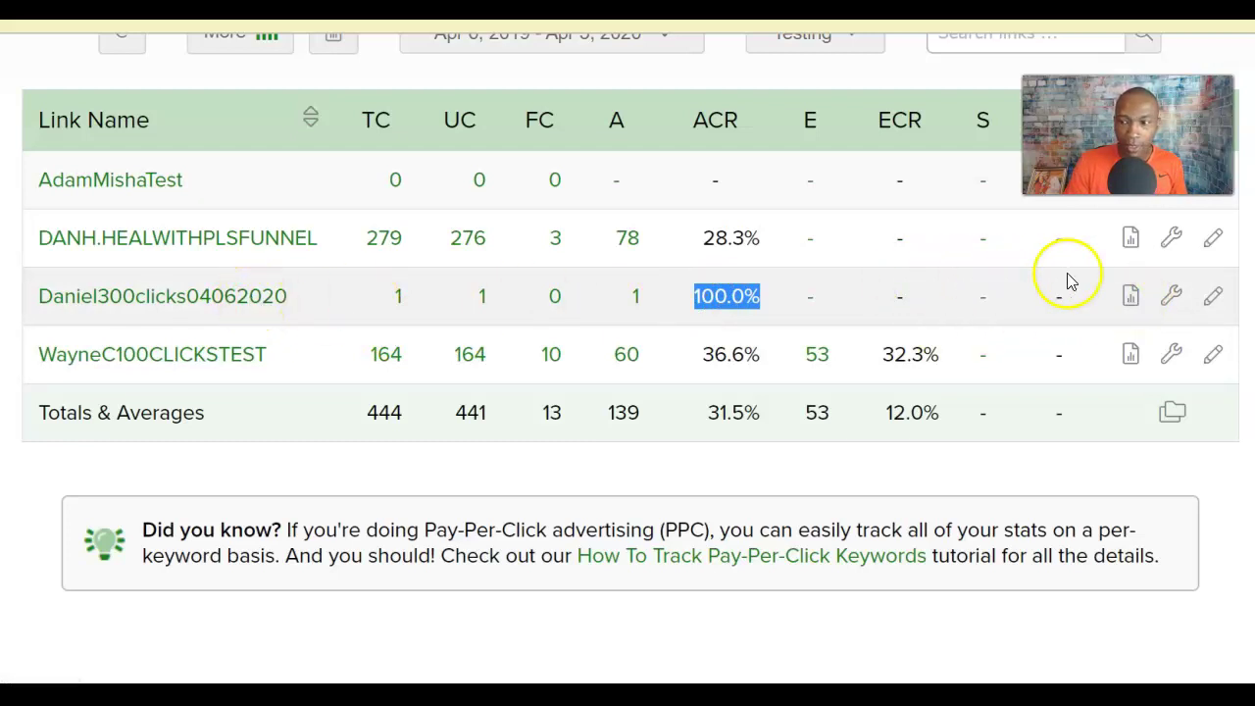
Open Daniel300clicks04062020's Traffic Quality report and mark its 1 unique IP and 1 Tier 1 click.
{"action": "left_click", "coordinate": [1171, 295]}
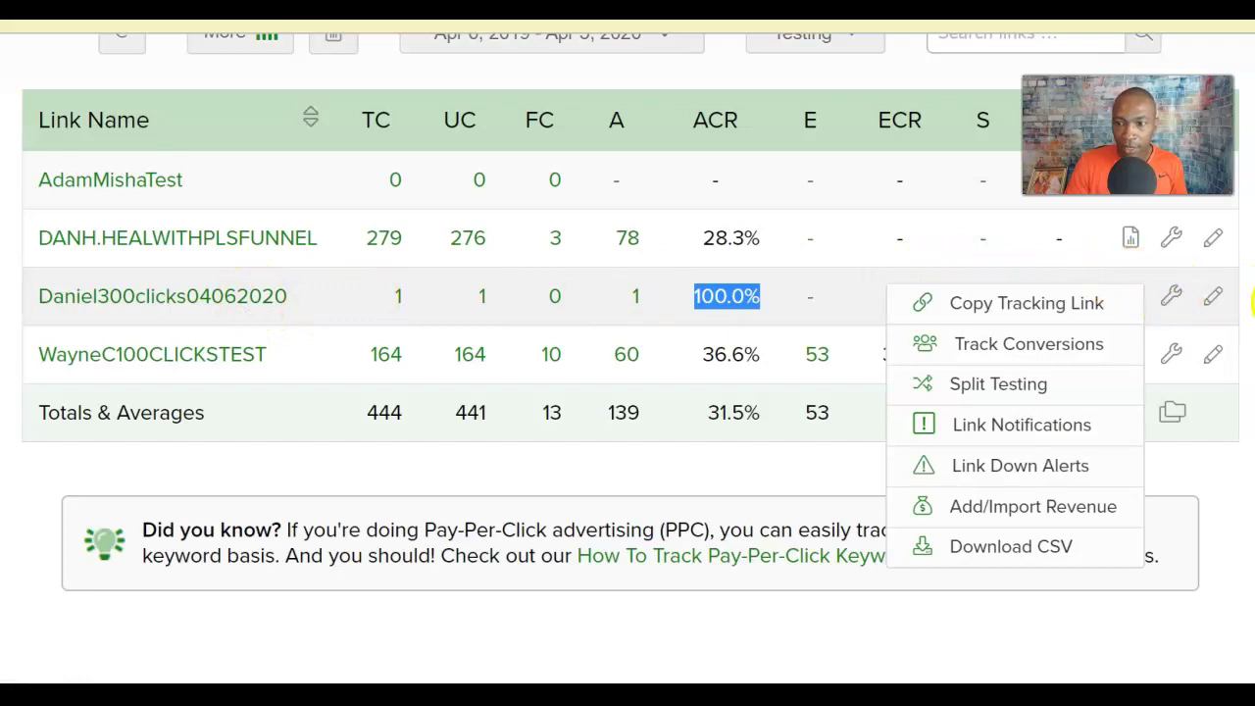
{"action": "left_click", "coordinate": [1251, 304]}
{"action": "left_click", "coordinate": [1131, 296]}
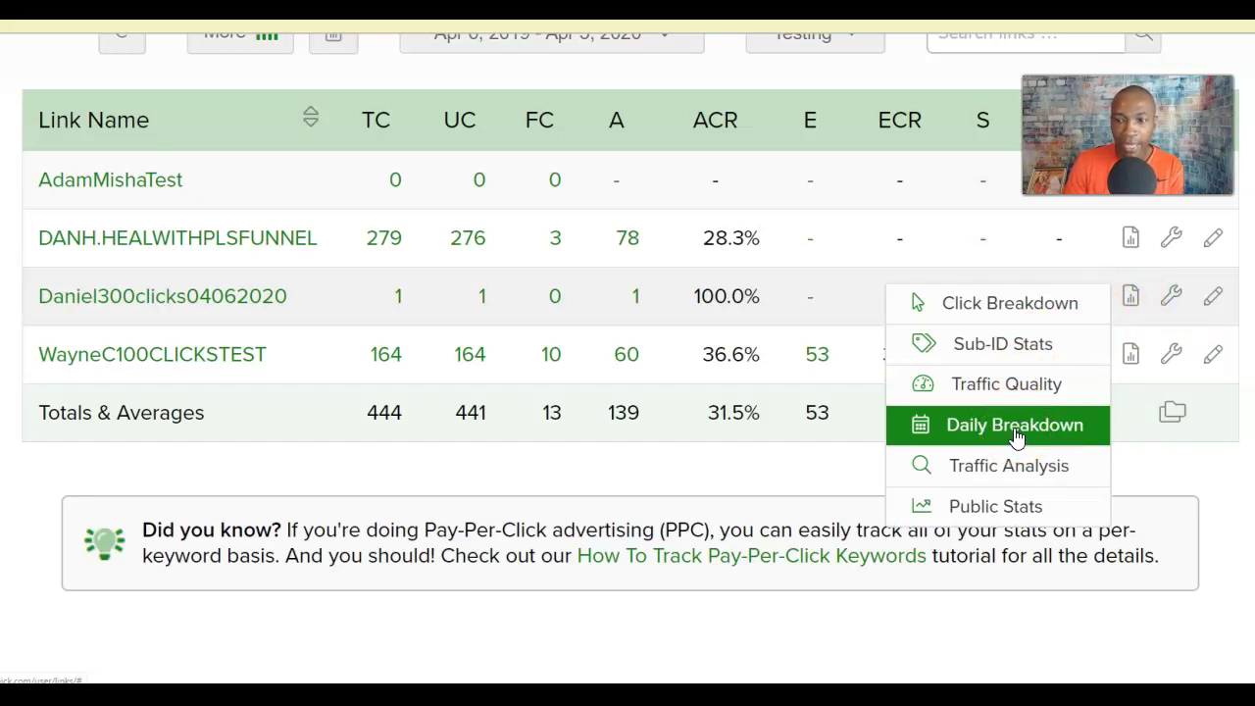
{"action": "left_click", "coordinate": [1010, 402]}
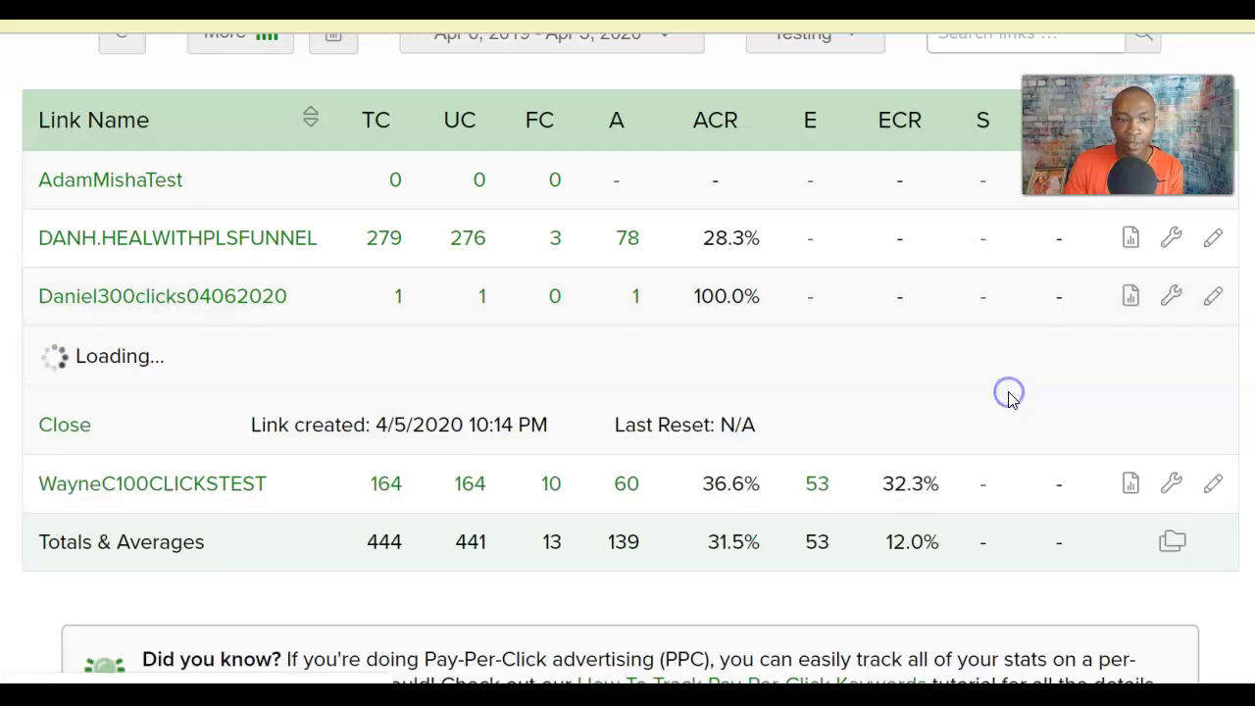
{"action": "left_click_drag", "start_coordinate": [210, 449], "coordinate": [275, 451]}
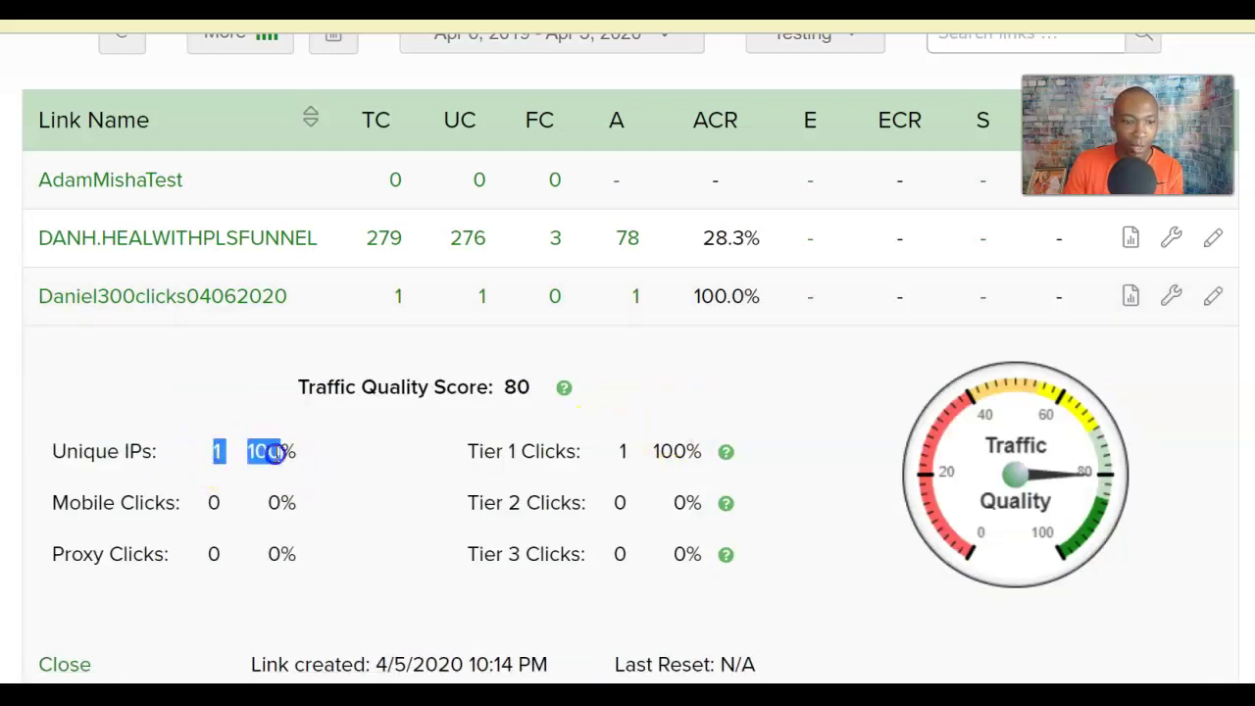
{"action": "double_click", "coordinate": [625, 453]}
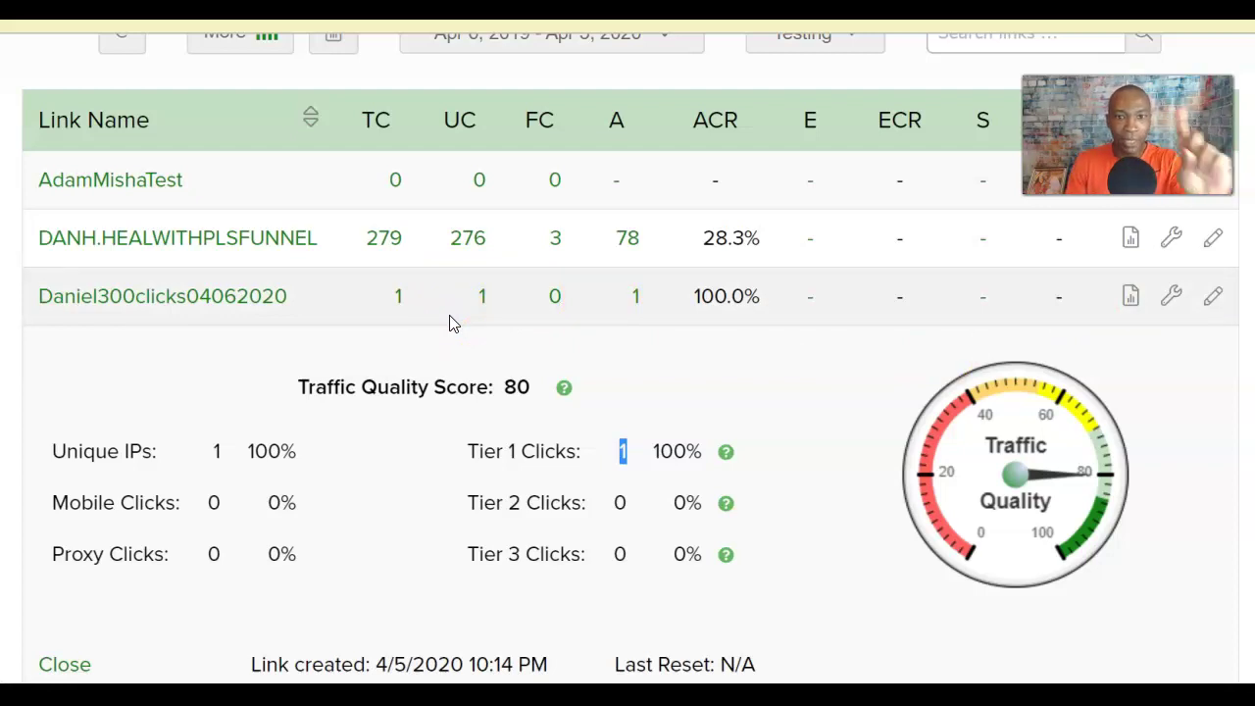
Preview Daniel300clicks04062020's landing page and bring up its YES! GIVE ME INSTANT ACCESS! signup popup.
{"action": "left_click", "coordinate": [119, 307]}
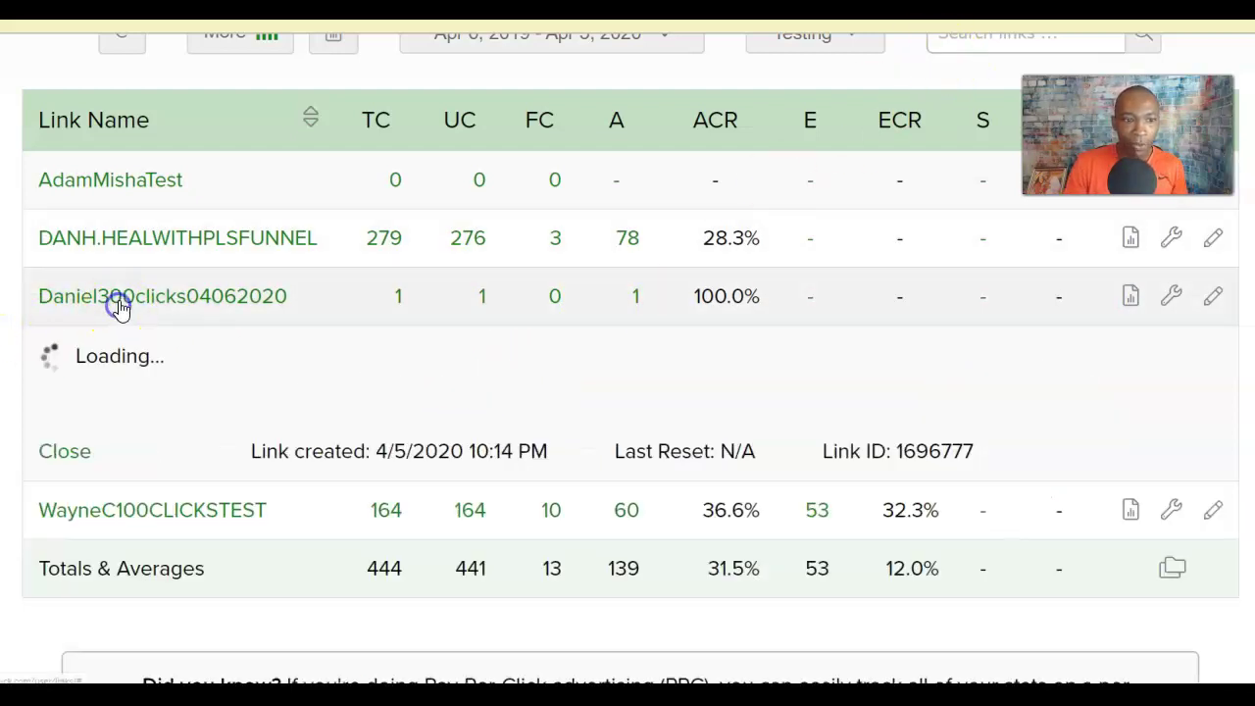
{"action": "scroll", "coordinate": [863, 421], "scroll_direction": "down", "scroll_amount": 2}
{"action": "left_click", "coordinate": [1043, 358]}
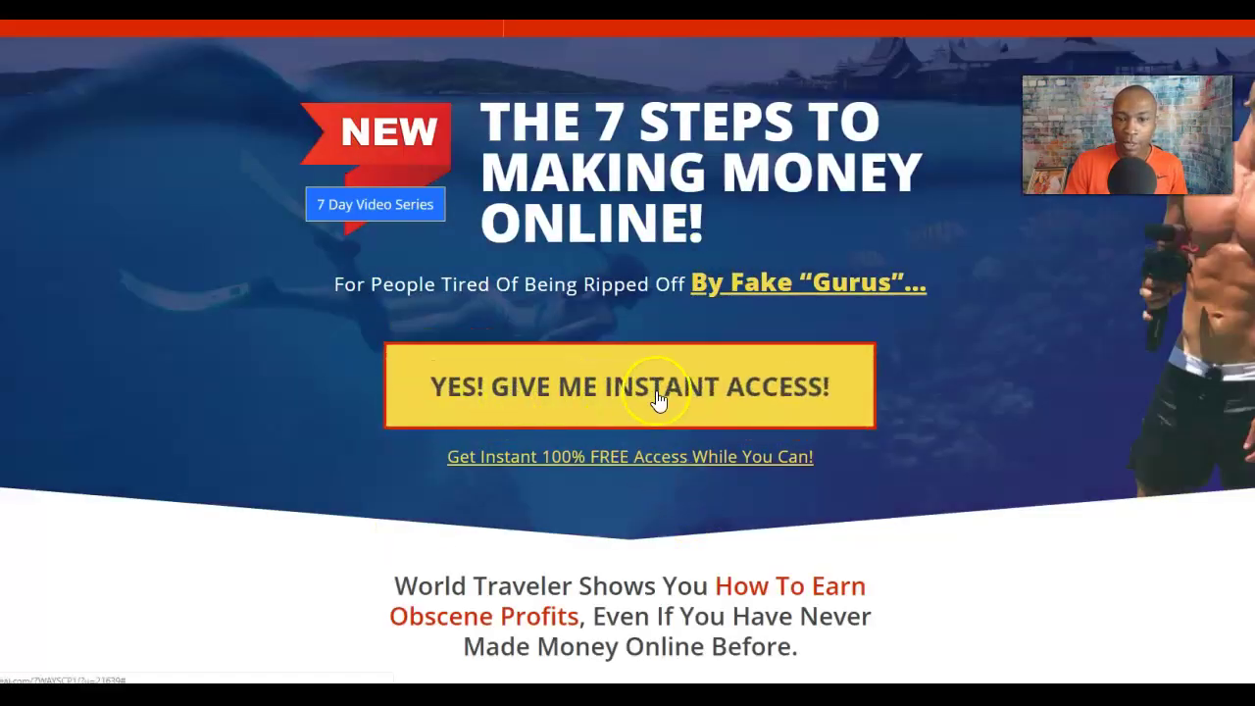
{"action": "left_click", "coordinate": [621, 390]}
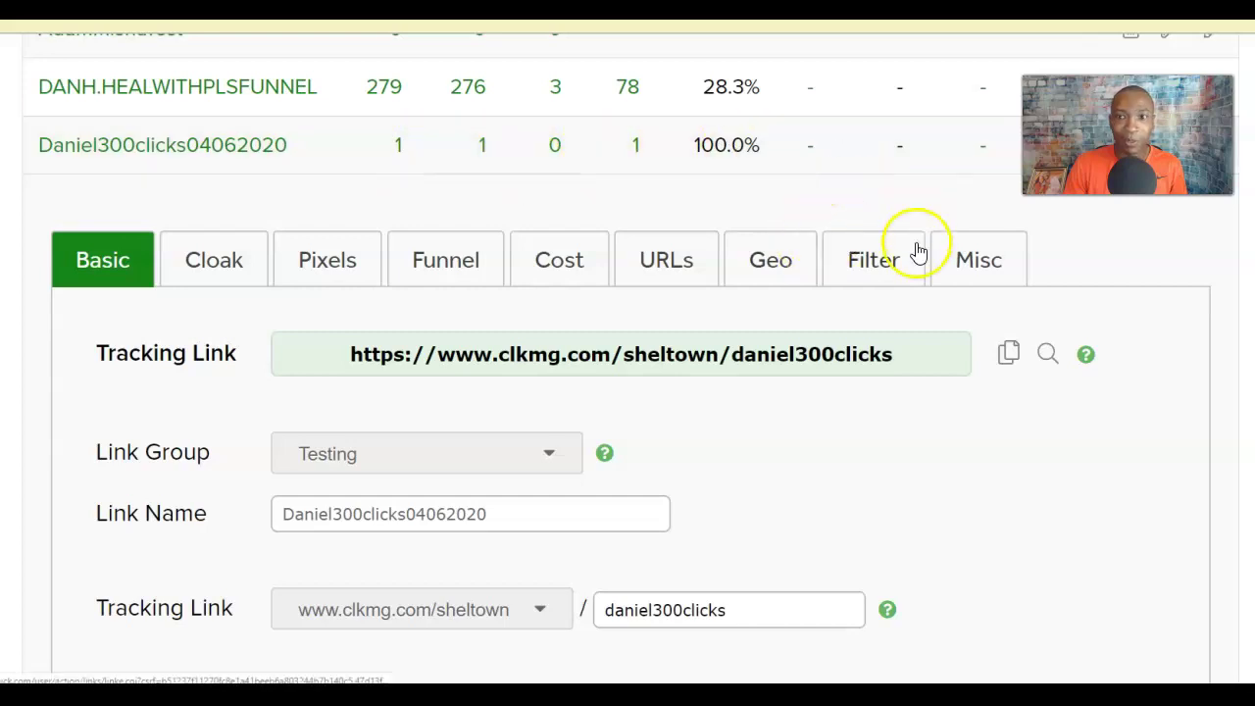
{"action": "scroll", "coordinate": [876, 347], "scroll_direction": "up", "scroll_amount": 4}
{"action": "scroll", "coordinate": [883, 373], "scroll_direction": "down", "scroll_amount": 4}
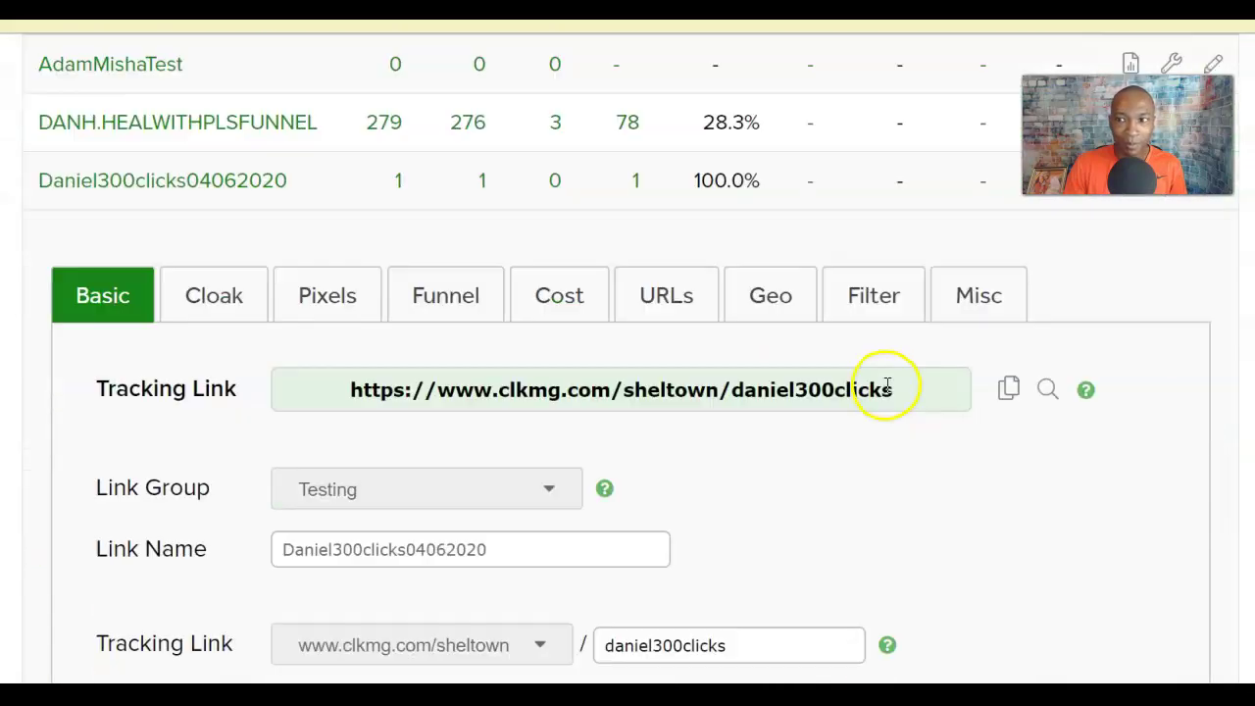
{"action": "scroll", "coordinate": [911, 356], "scroll_direction": "up", "scroll_amount": 4}
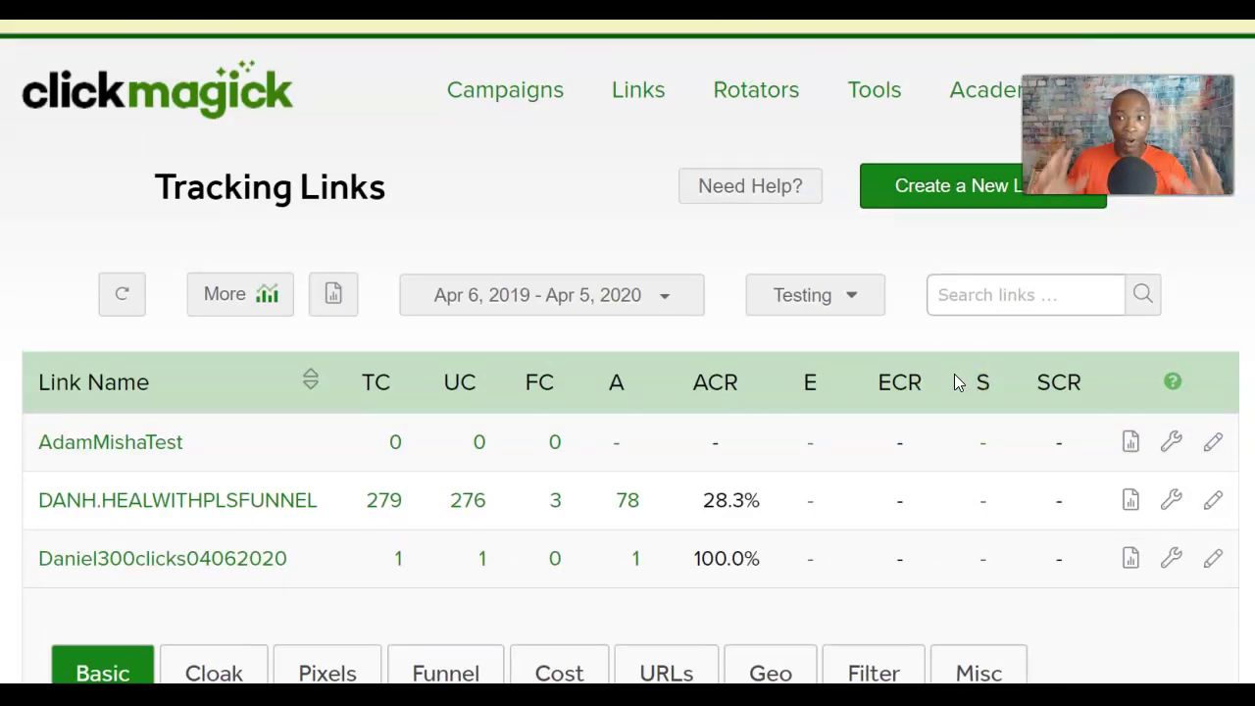
{"action": "scroll", "coordinate": [944, 440], "scroll_direction": "down", "scroll_amount": 3}
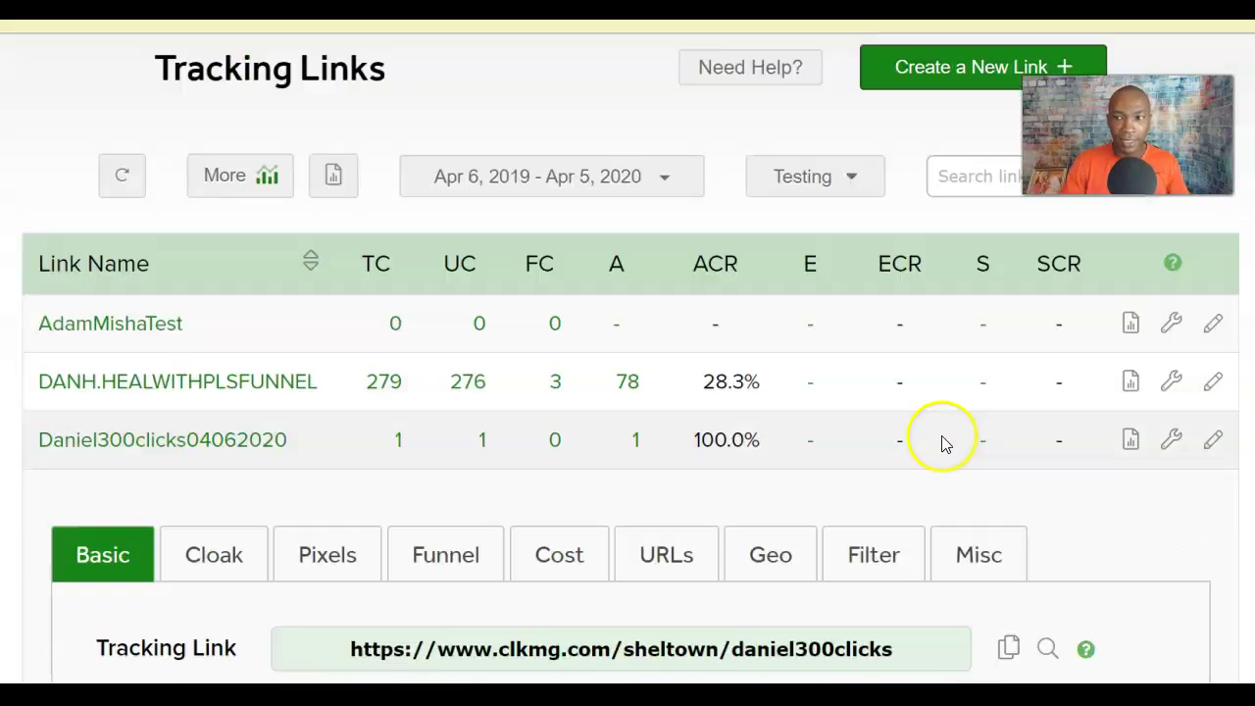